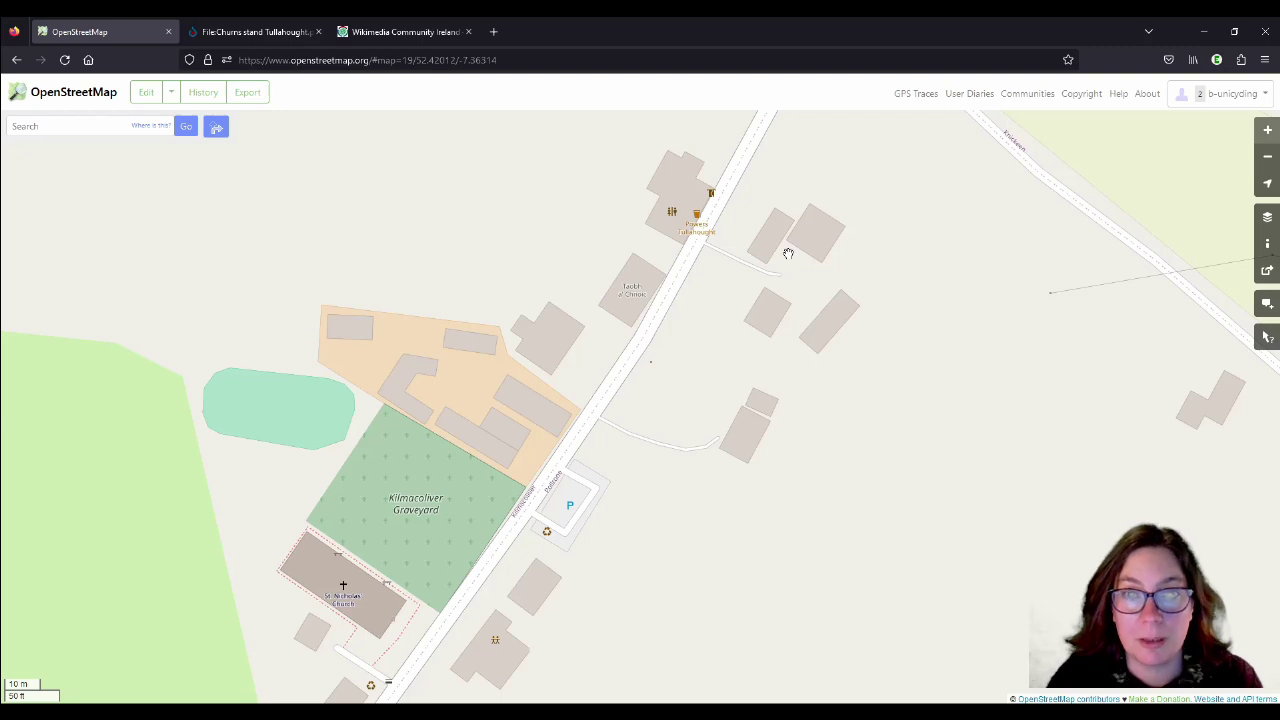
# Pan and zoom the map to level 17, just south of Tullahought near Well Field and the sportsfield.
pyautogui.scroll(-1, 795, 204)
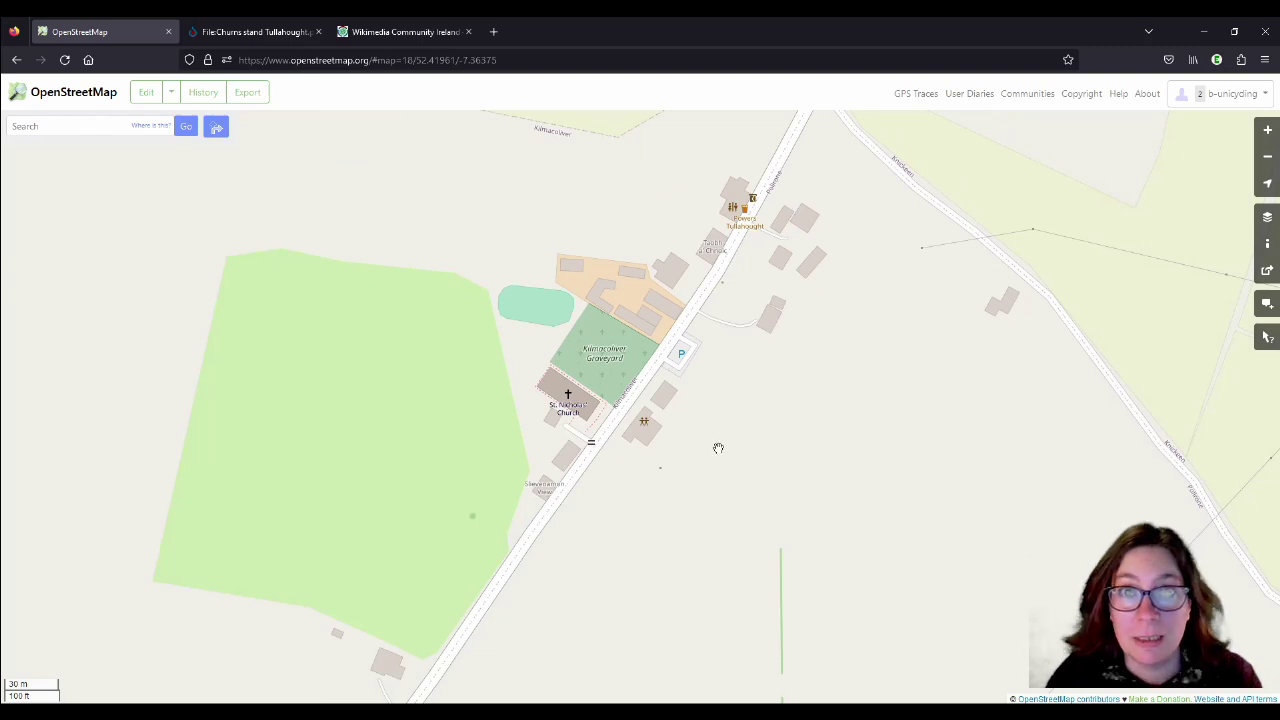
pyautogui.moveTo(722, 552); pyautogui.dragTo(734, 507)
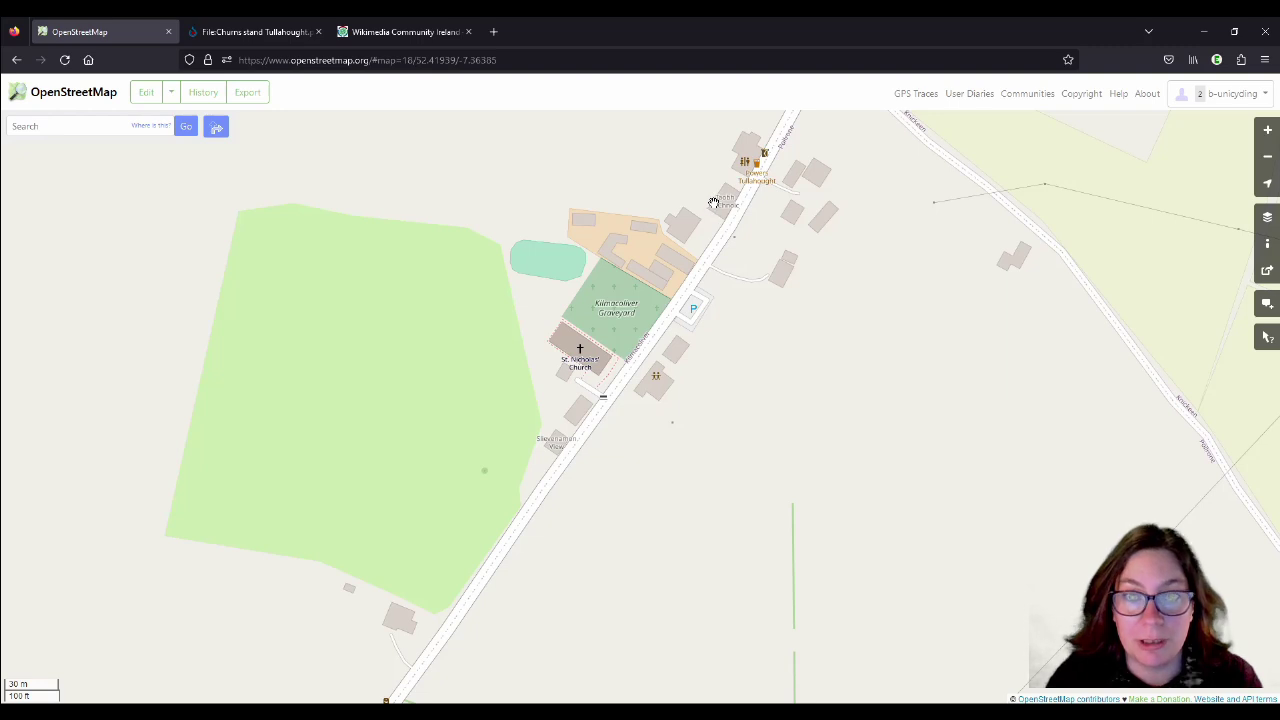
pyautogui.moveTo(722, 563); pyautogui.dragTo(723, 510)
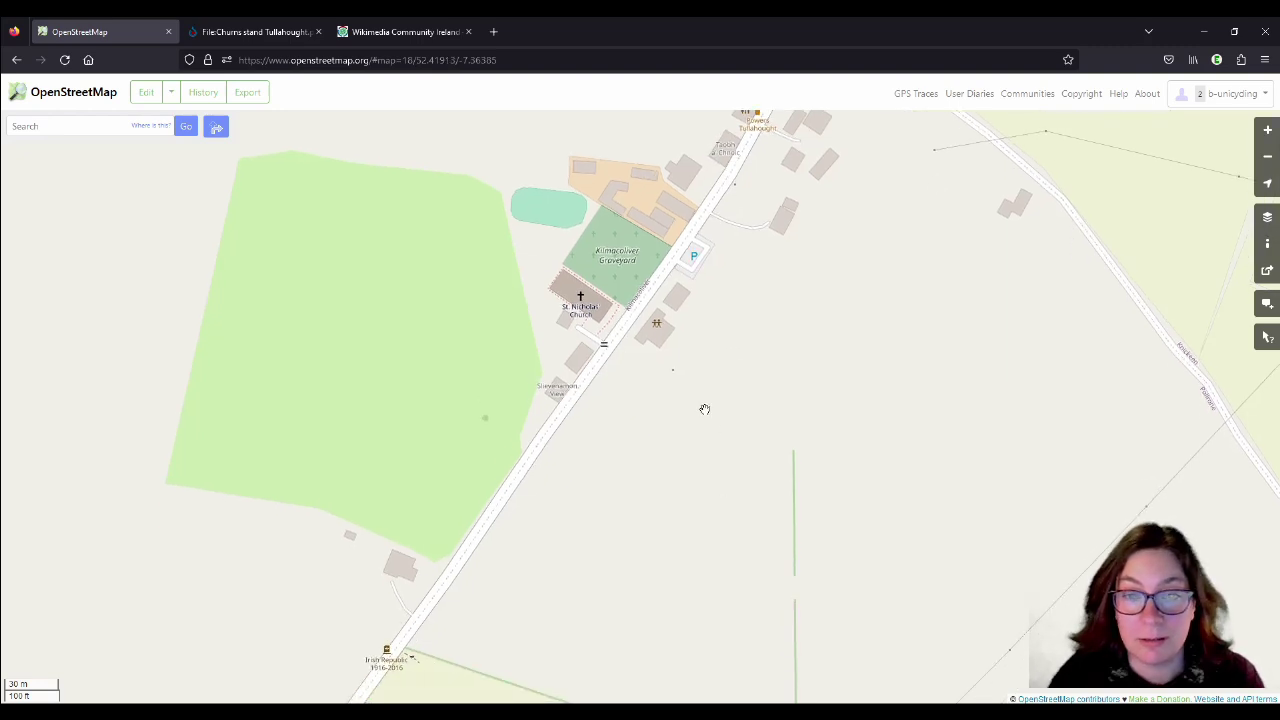
pyautogui.scroll(-1, 712, 316)
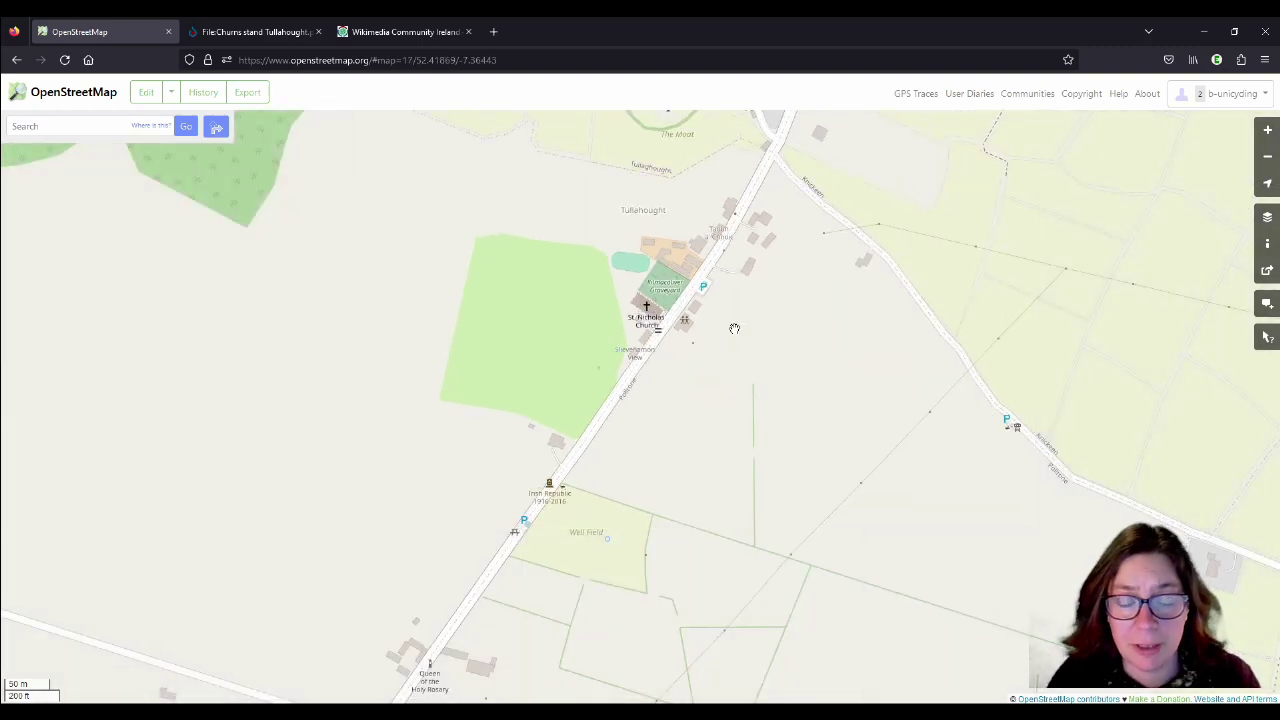
pyautogui.moveTo(716, 554); pyautogui.dragTo(750, 306)
pyautogui.moveTo(711, 625); pyautogui.dragTo(740, 390)
pyautogui.scroll(-1, 752, 345)
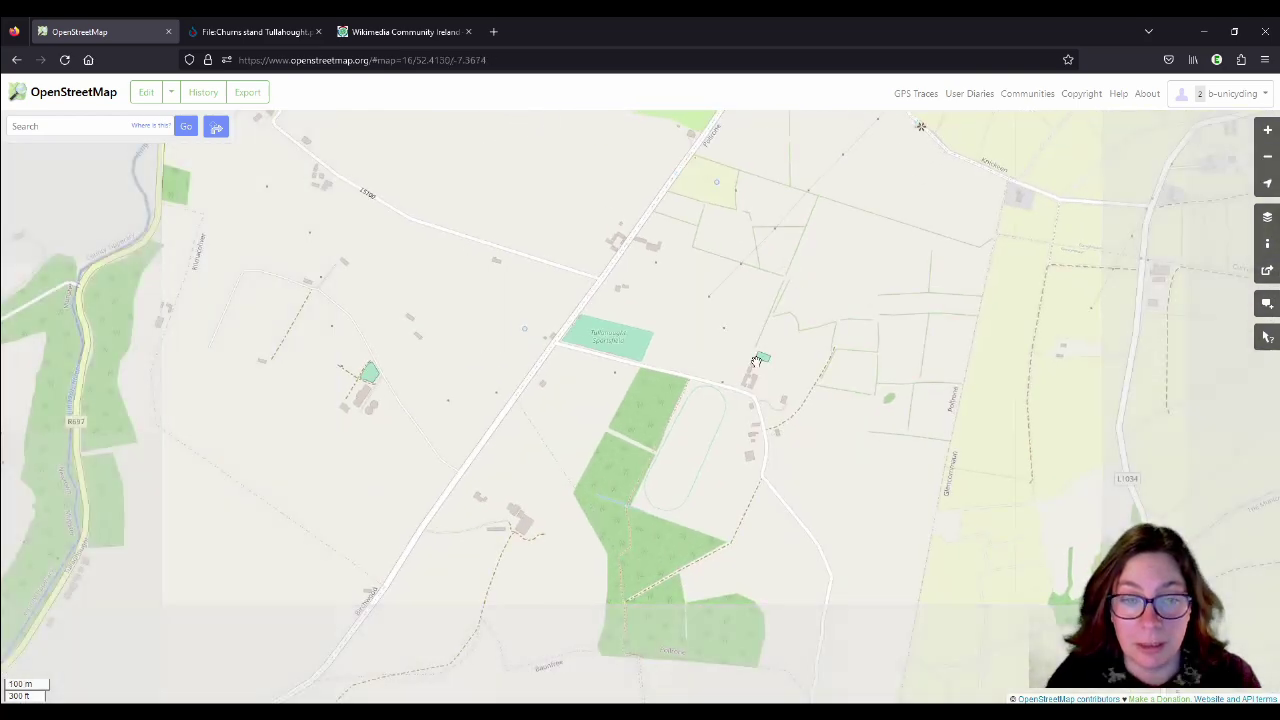
pyautogui.moveTo(712, 585); pyautogui.dragTo(717, 374)
pyautogui.moveTo(611, 586); pyautogui.dragTo(640, 517)
pyautogui.moveTo(750, 150); pyautogui.dragTo(580, 534)
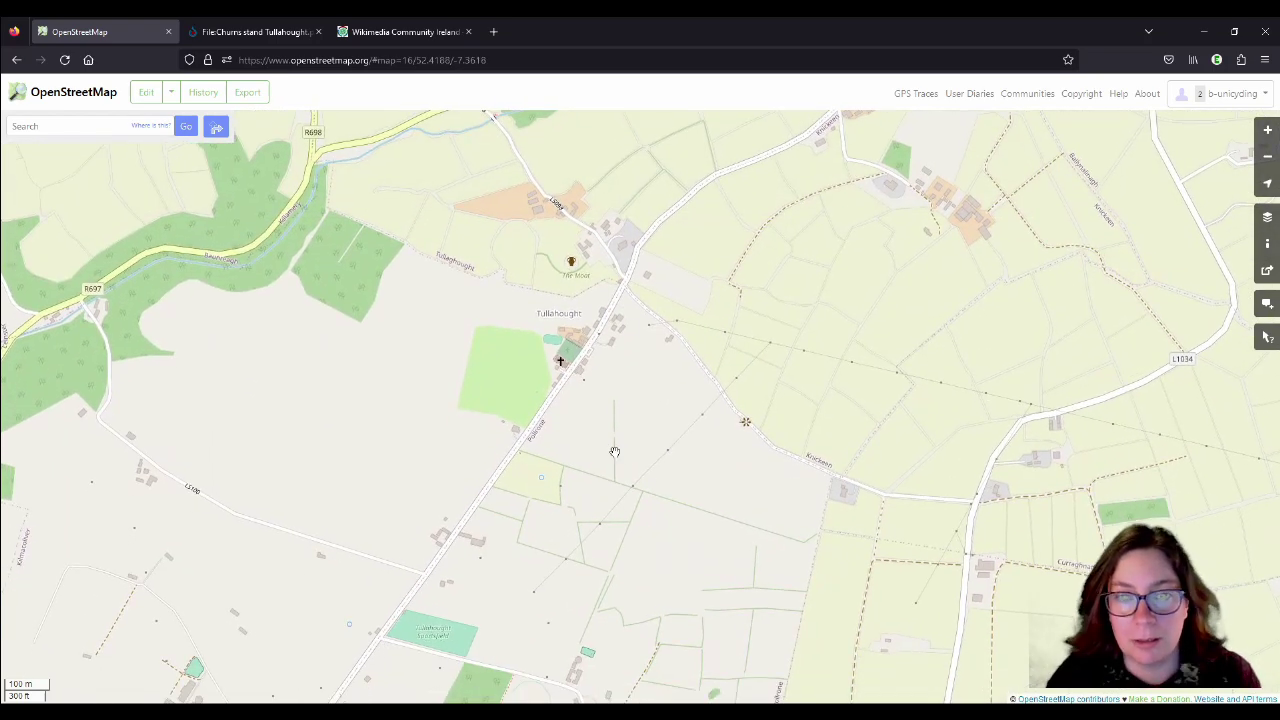
pyautogui.moveTo(608, 451); pyautogui.dragTo(676, 420)
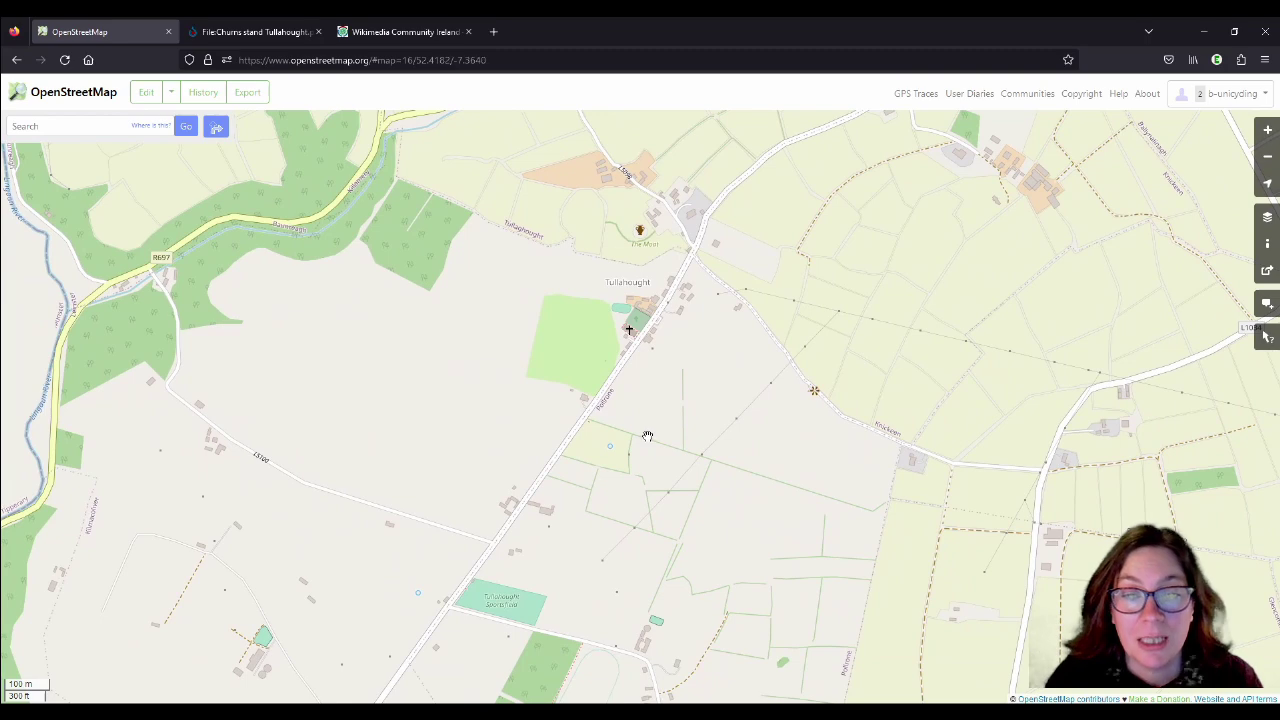
pyautogui.scroll(1, 570, 508)
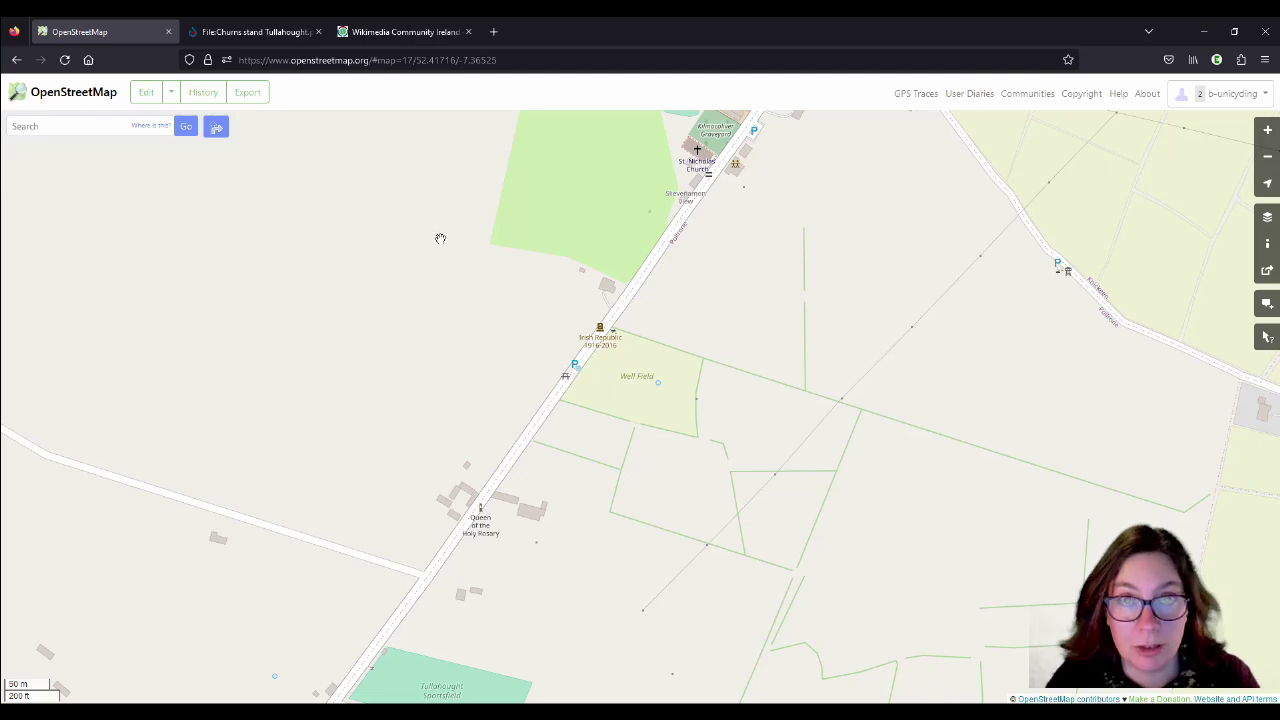
# Bring up the top of the File:Churns stand Tullahought.png page on Commons.
pyautogui.click(252, 32)
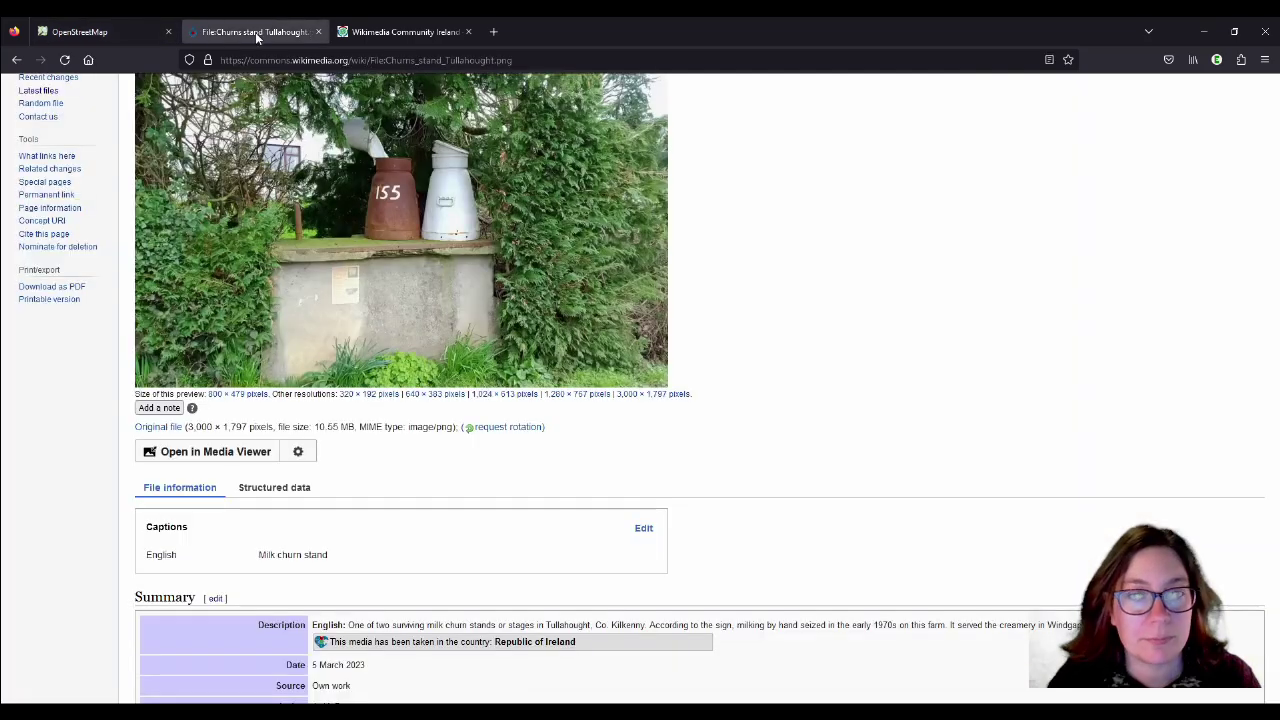
pyautogui.scroll(3, 785, 306)
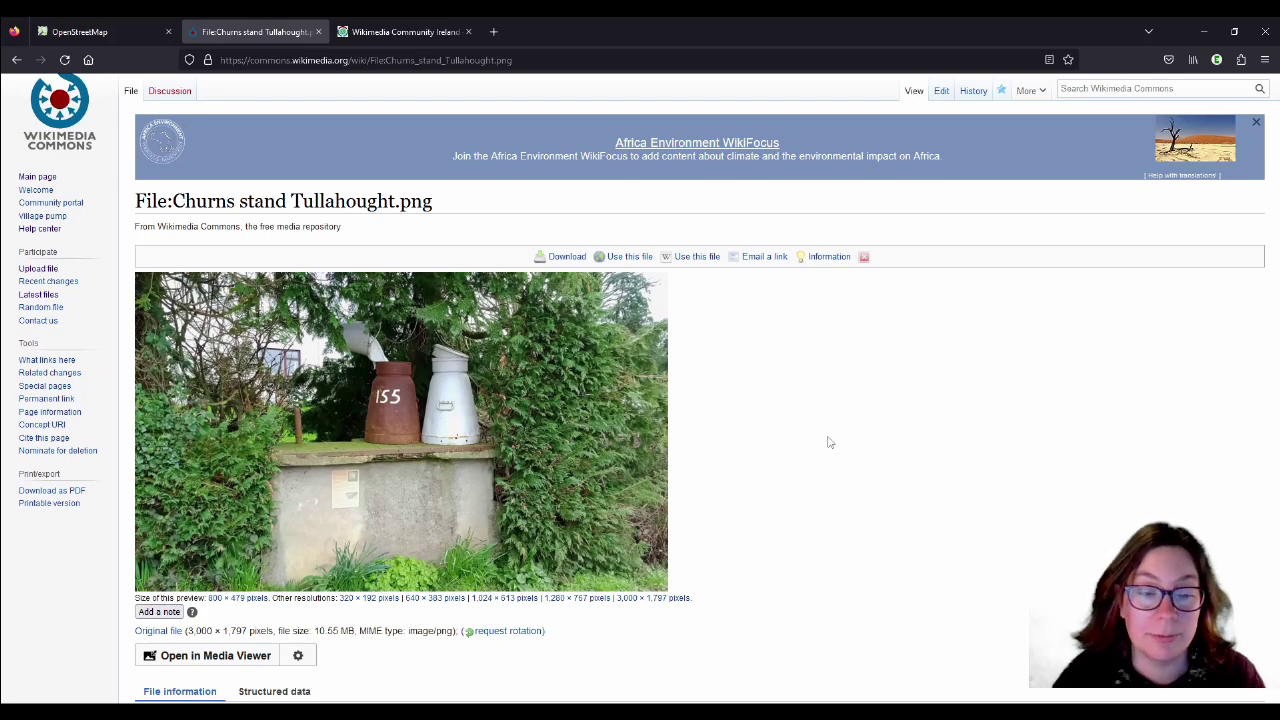
pyautogui.click(423, 36)
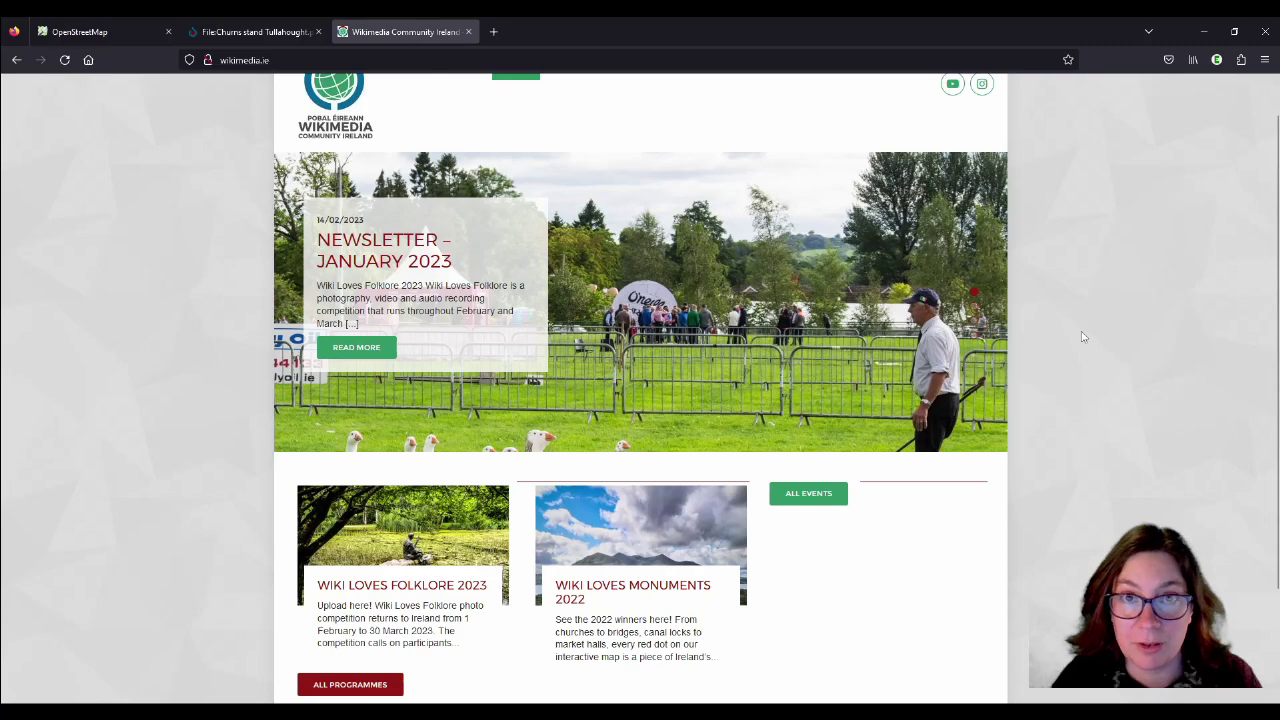
pyautogui.scroll(-2, 1175, 300)
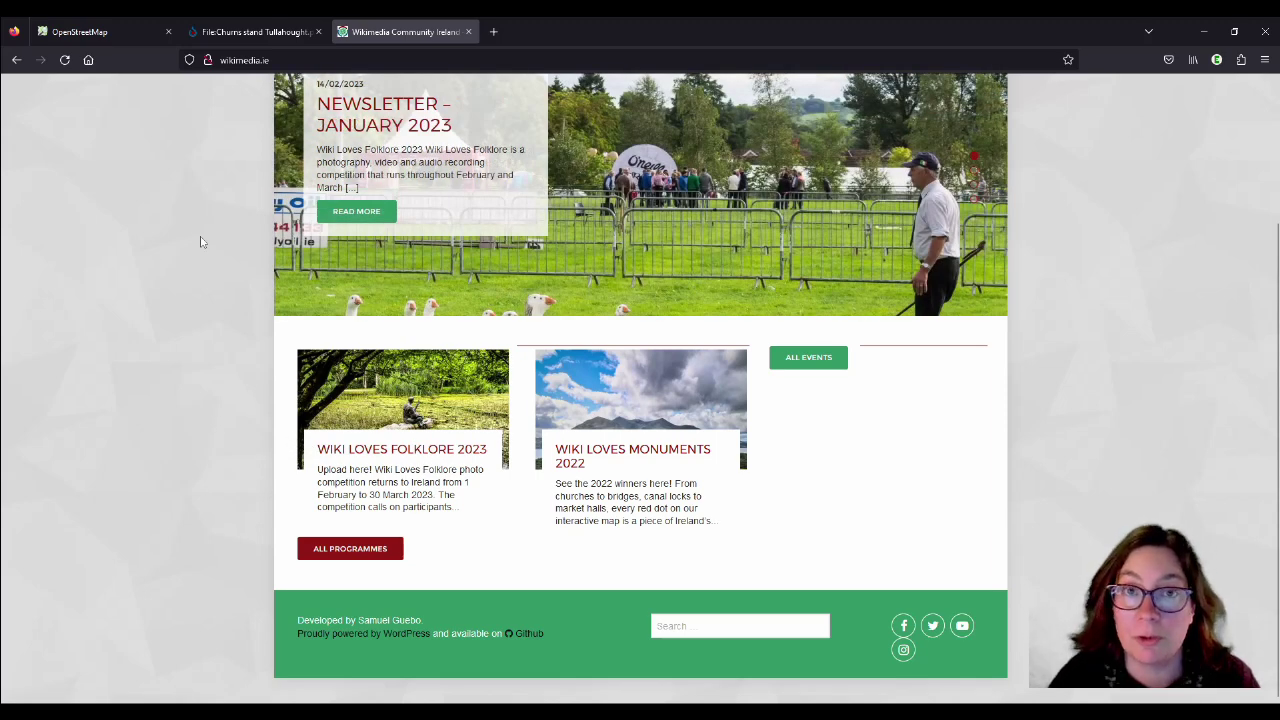
pyautogui.scroll(3, 130, 297)
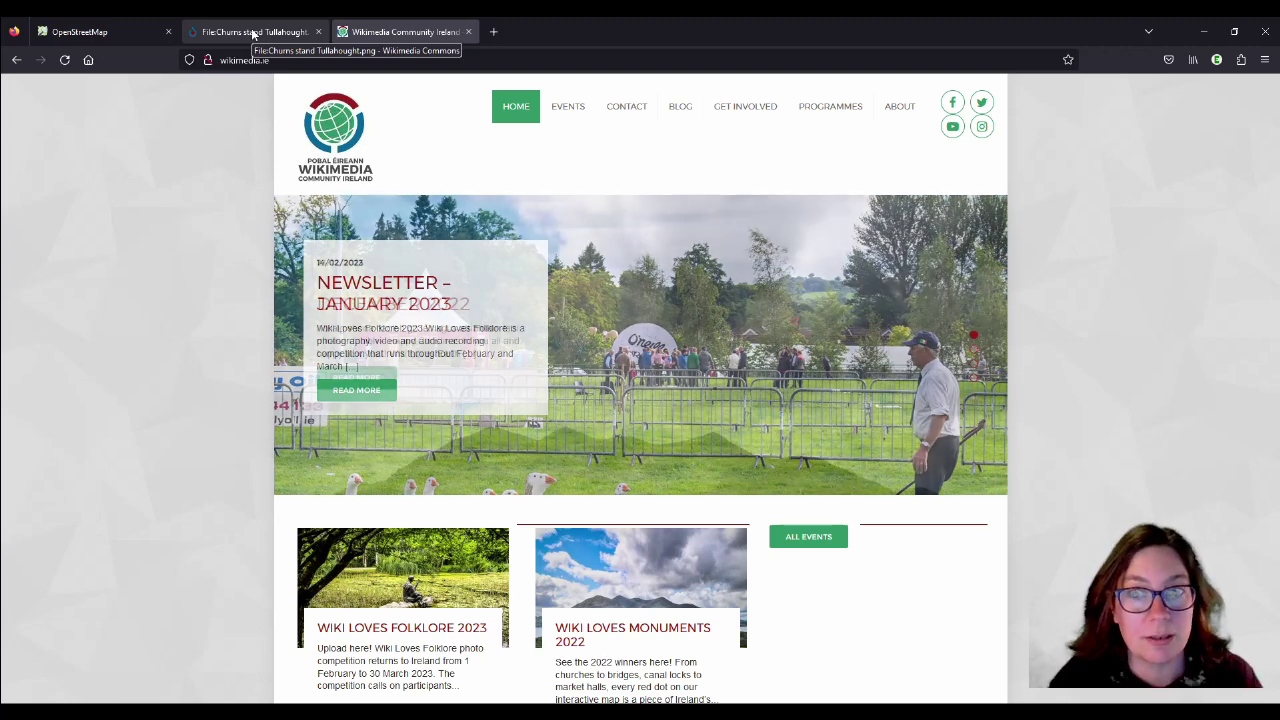
pyautogui.scroll(-3, 139, 350)
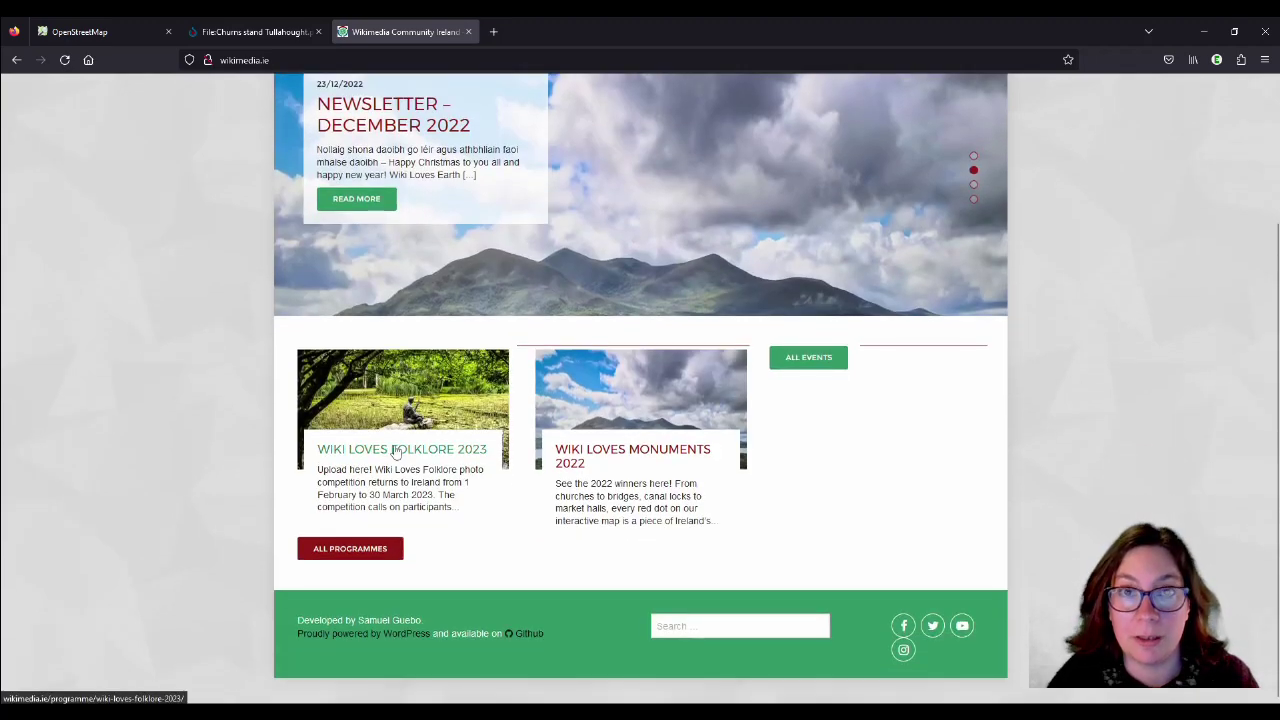
pyautogui.scroll(2, 166, 322)
pyautogui.scroll(3, 166, 322)
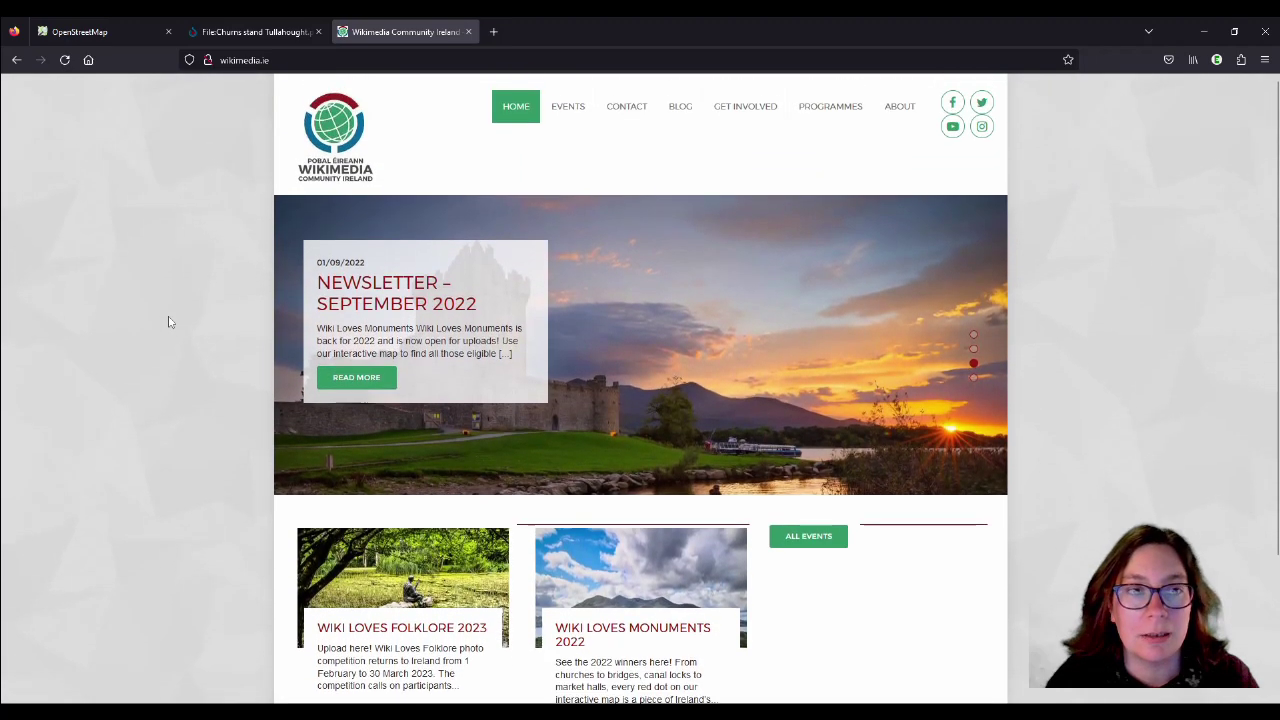
pyautogui.click(265, 34)
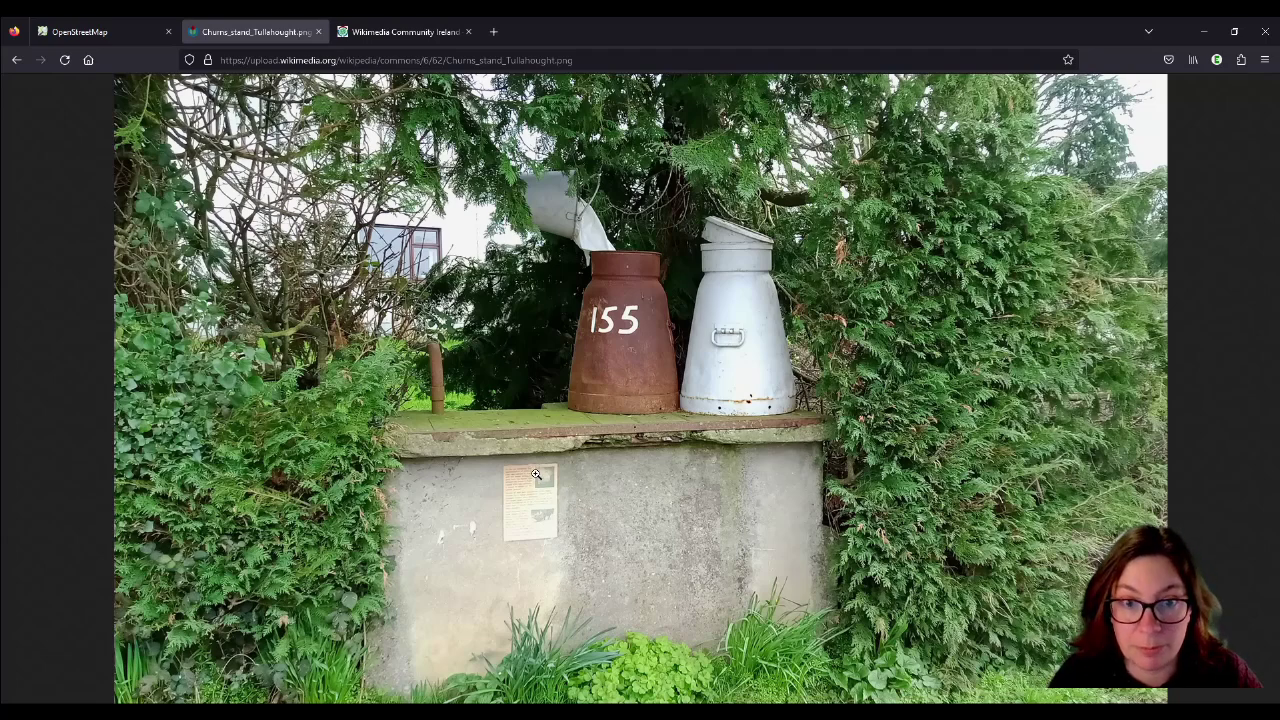
pyautogui.click(16, 60)
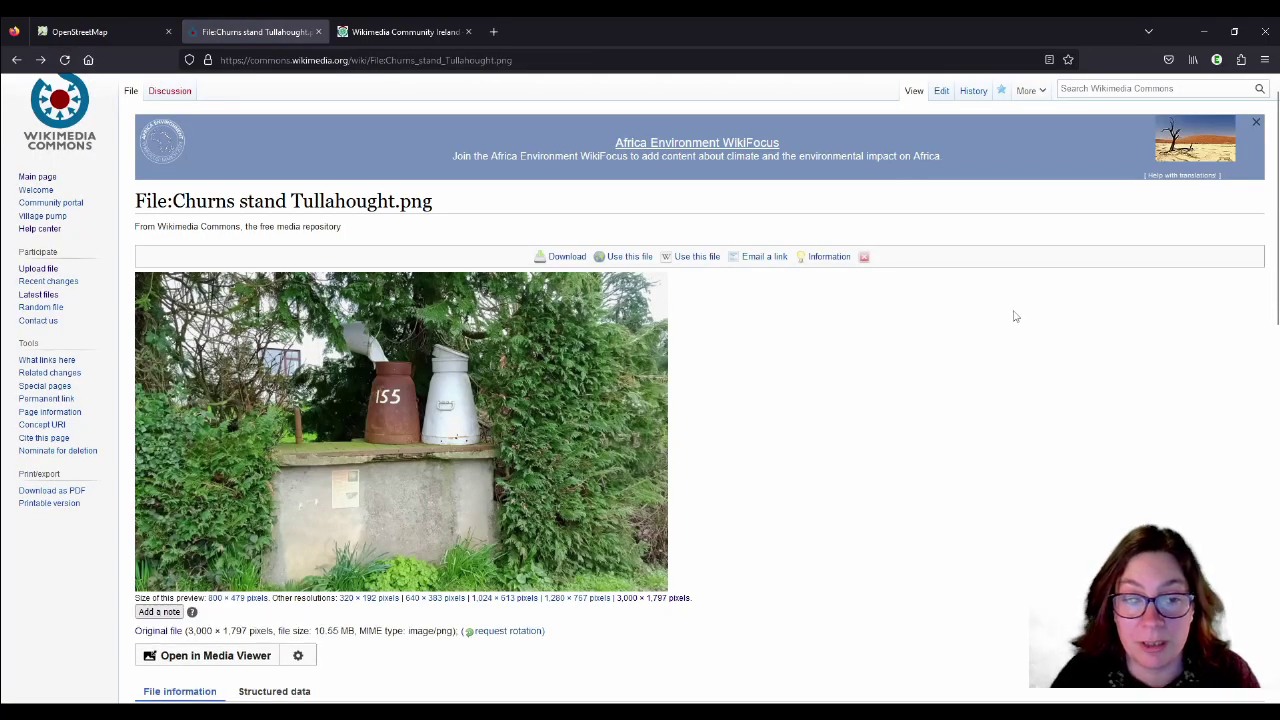
# Review the photo's Captions, Summary and Licensing sections, then return to the top of the page.
pyautogui.scroll(-3, 1014, 317)
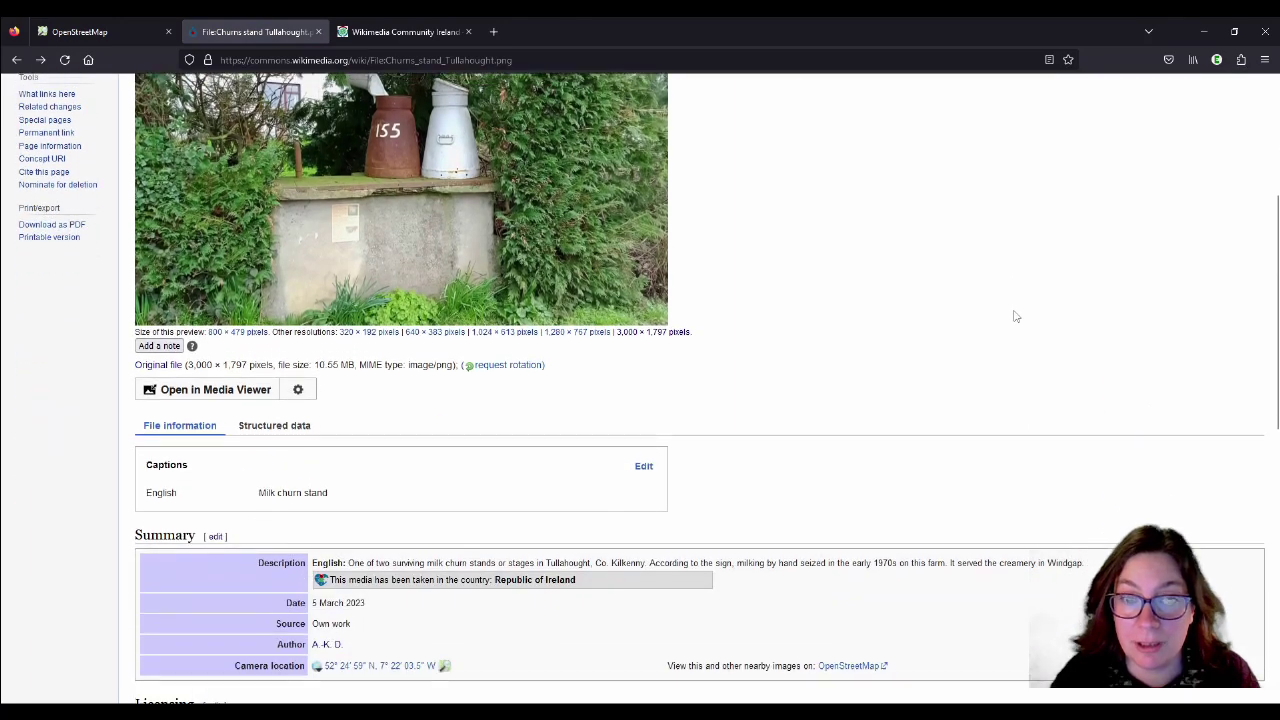
pyautogui.scroll(-1, 1014, 317)
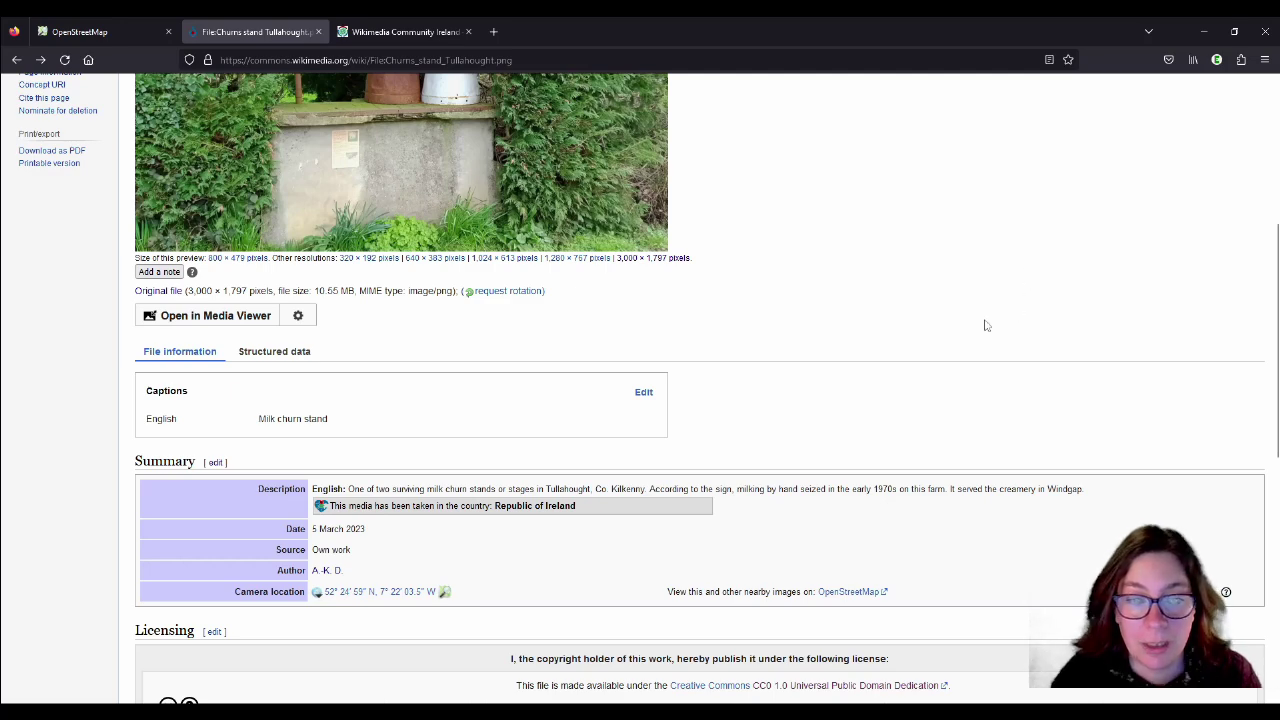
pyautogui.scroll(3, 998, 326)
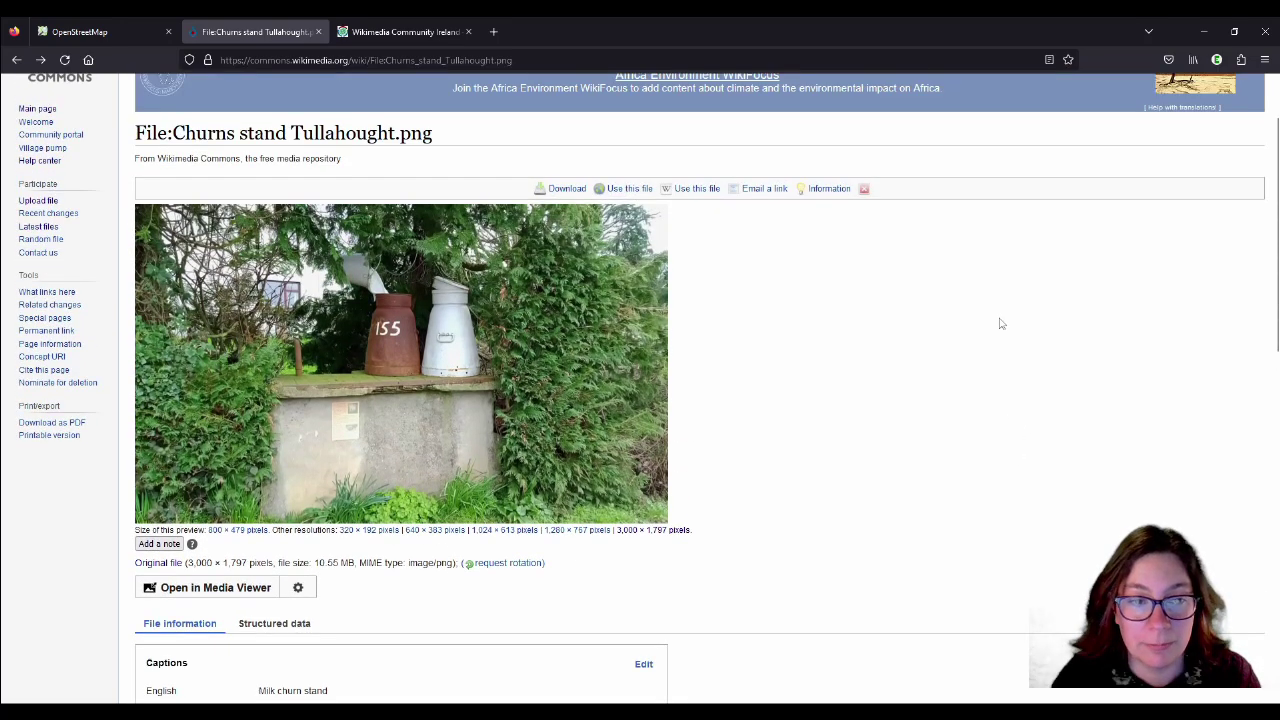
pyautogui.scroll(1, 1062, 366)
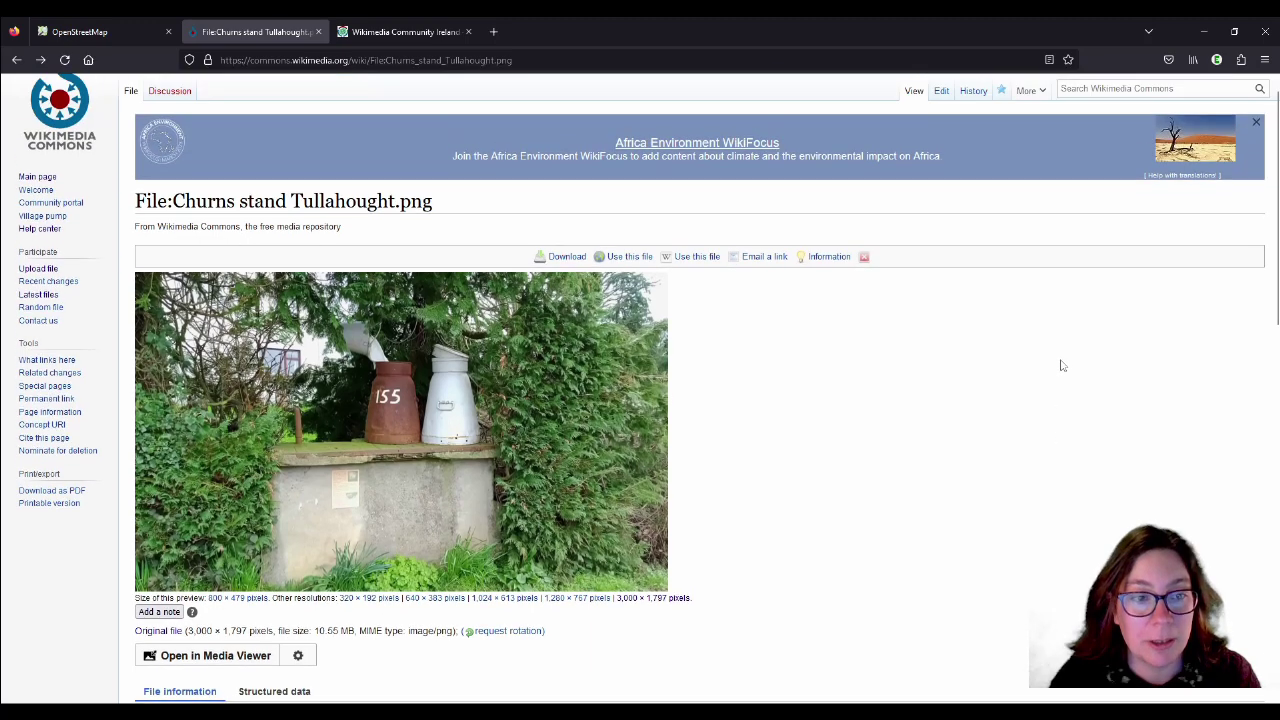
pyautogui.scroll(-1, 1064, 364)
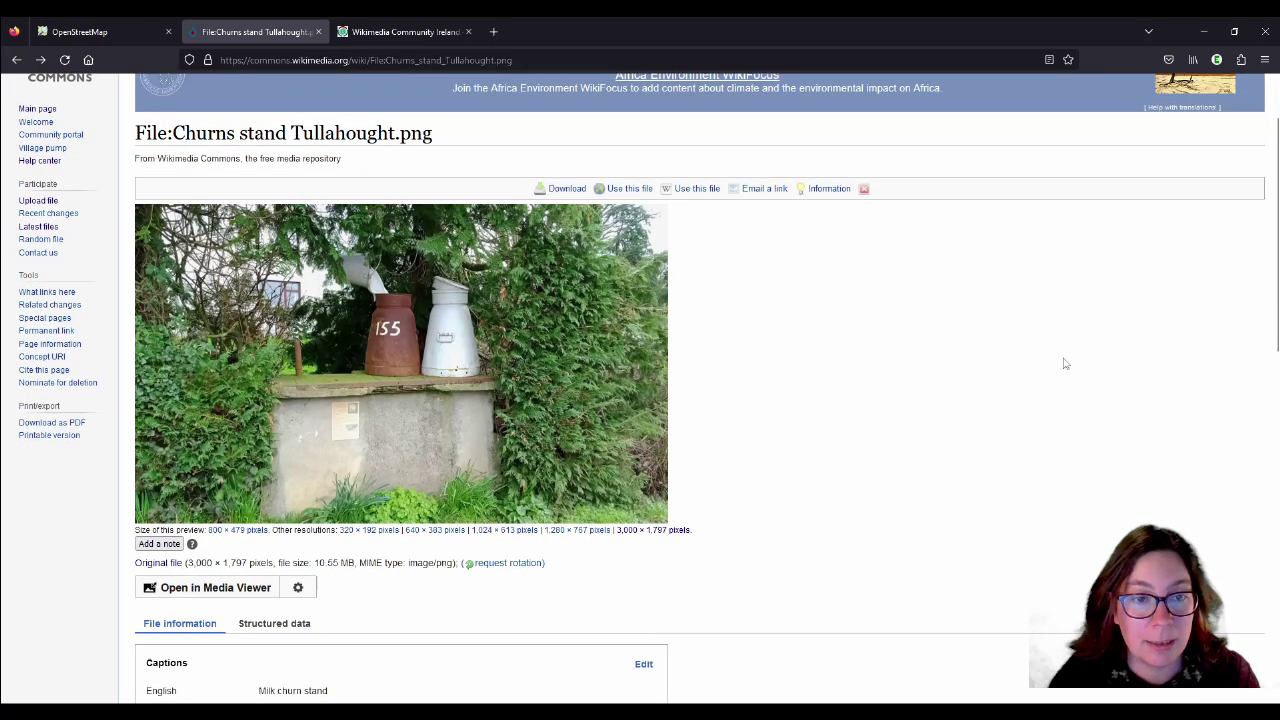
# Zoom OpenStreetMap to level 18 on Queen of the Holy Rosary and open it in the iD editor.
pyautogui.click(74, 27)
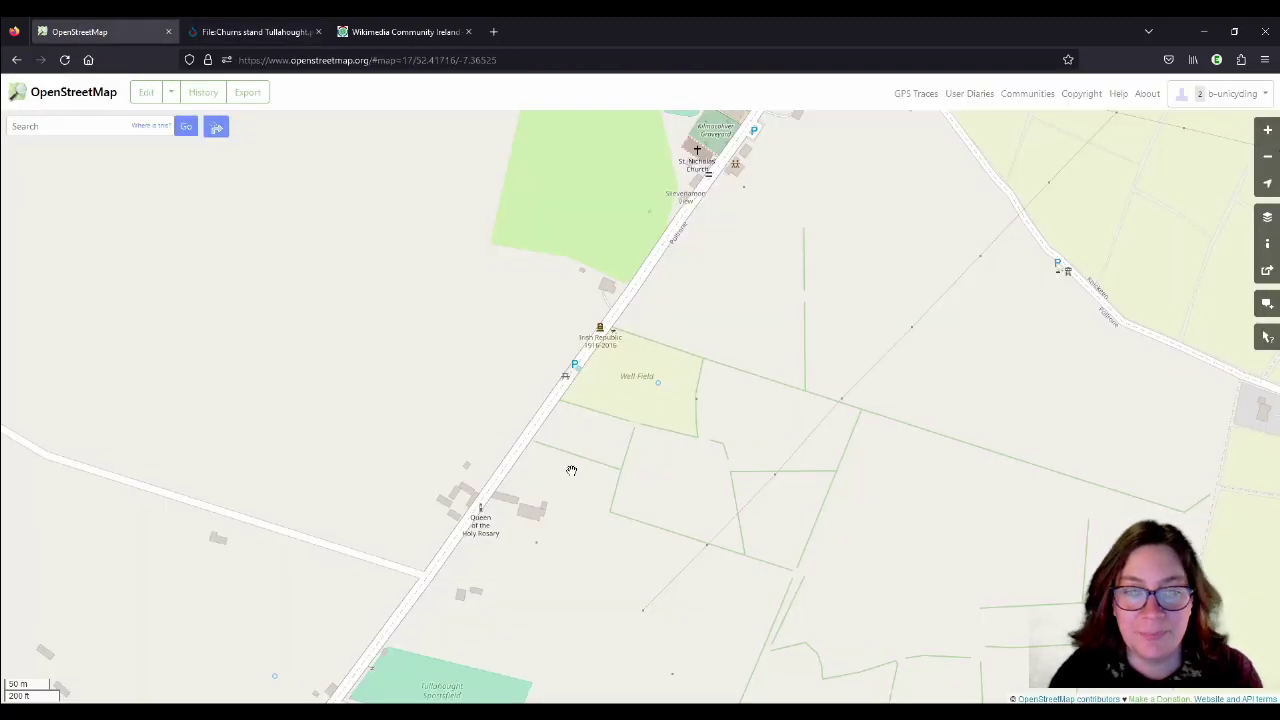
pyautogui.moveTo(560, 486); pyautogui.dragTo(616, 325)
pyautogui.scroll(2, 656, 300)
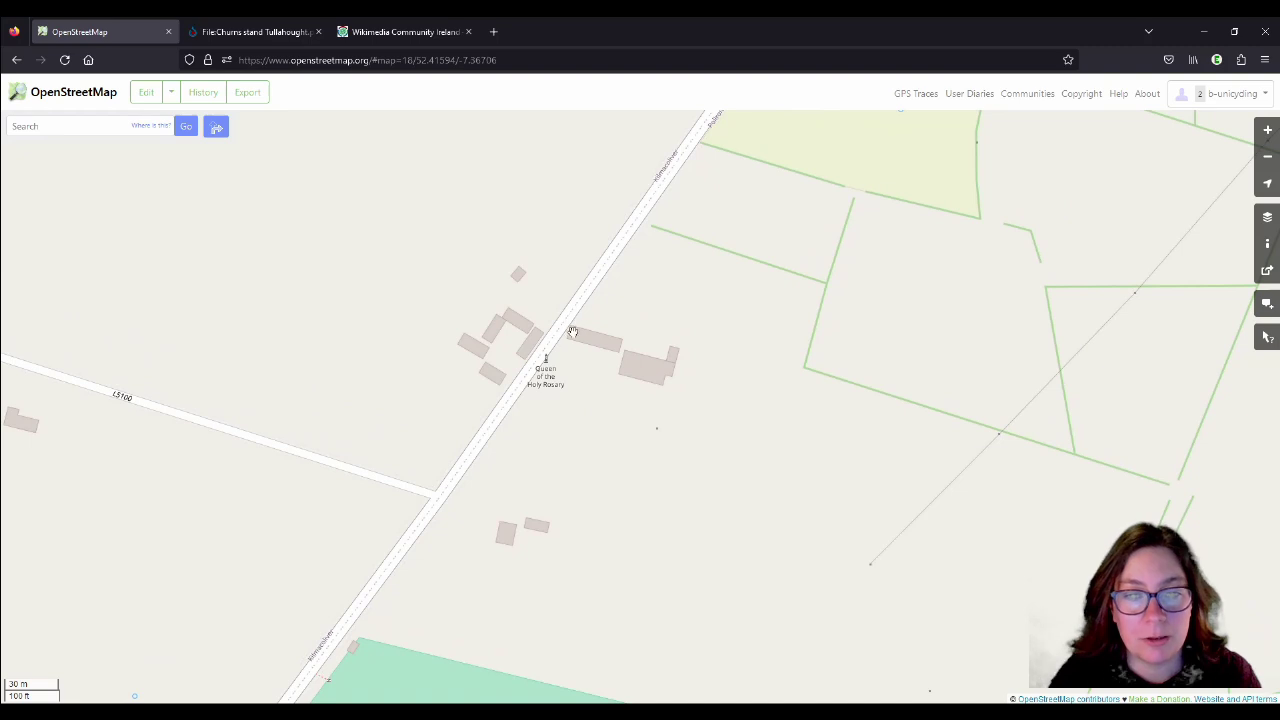
pyautogui.click(146, 92)
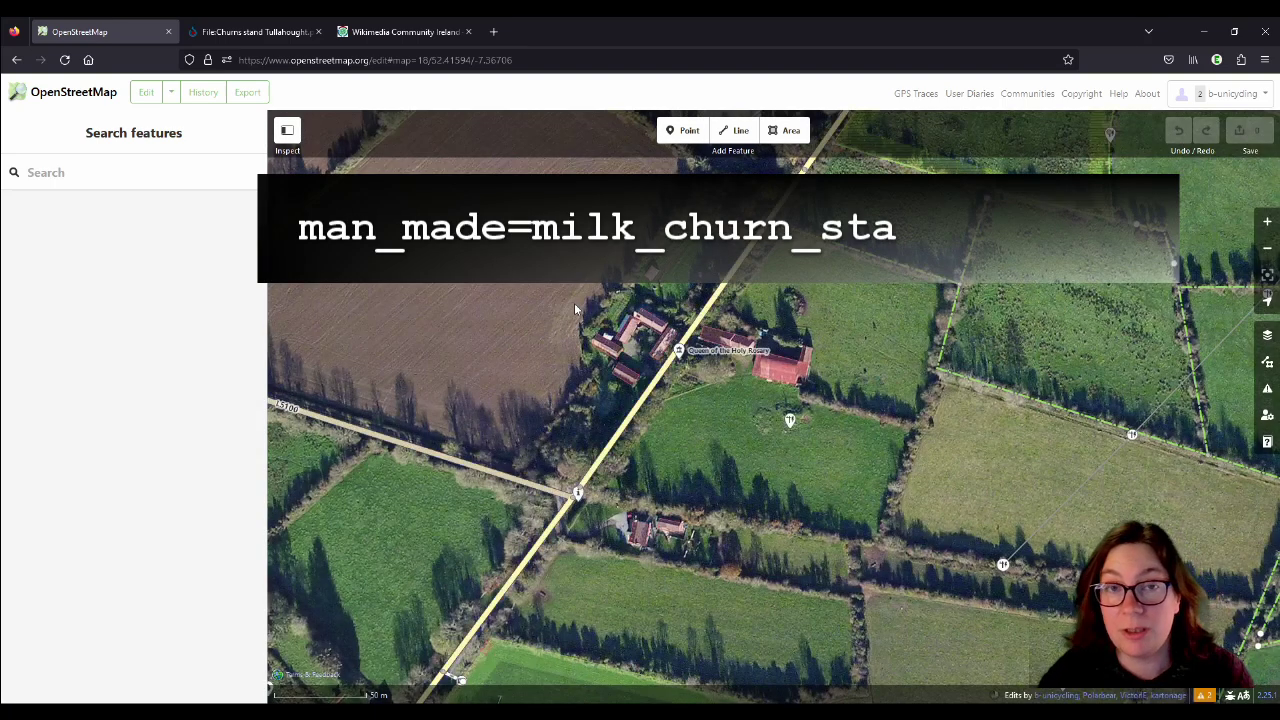
# Place a generic untagged Point beside the road, above the long red-roofed farm building.
pyautogui.click(700, 315)
pyautogui.click(688, 131)
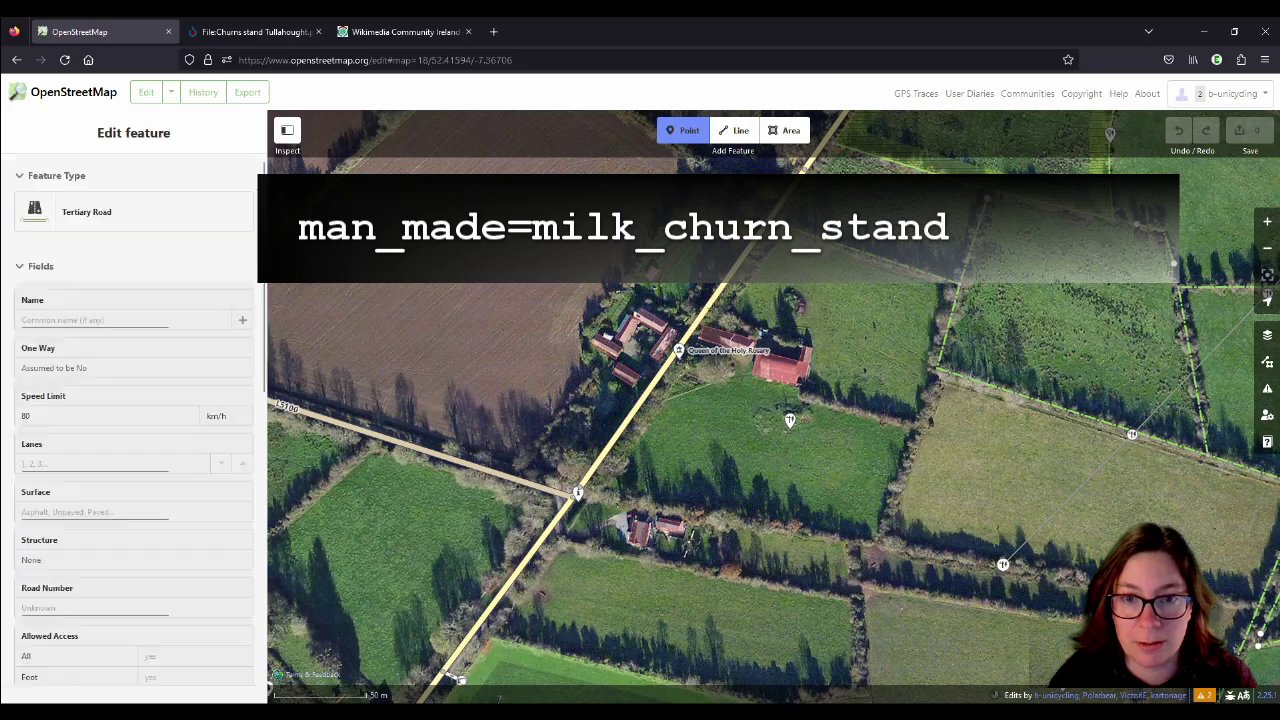
pyautogui.scroll(5, 714, 322)
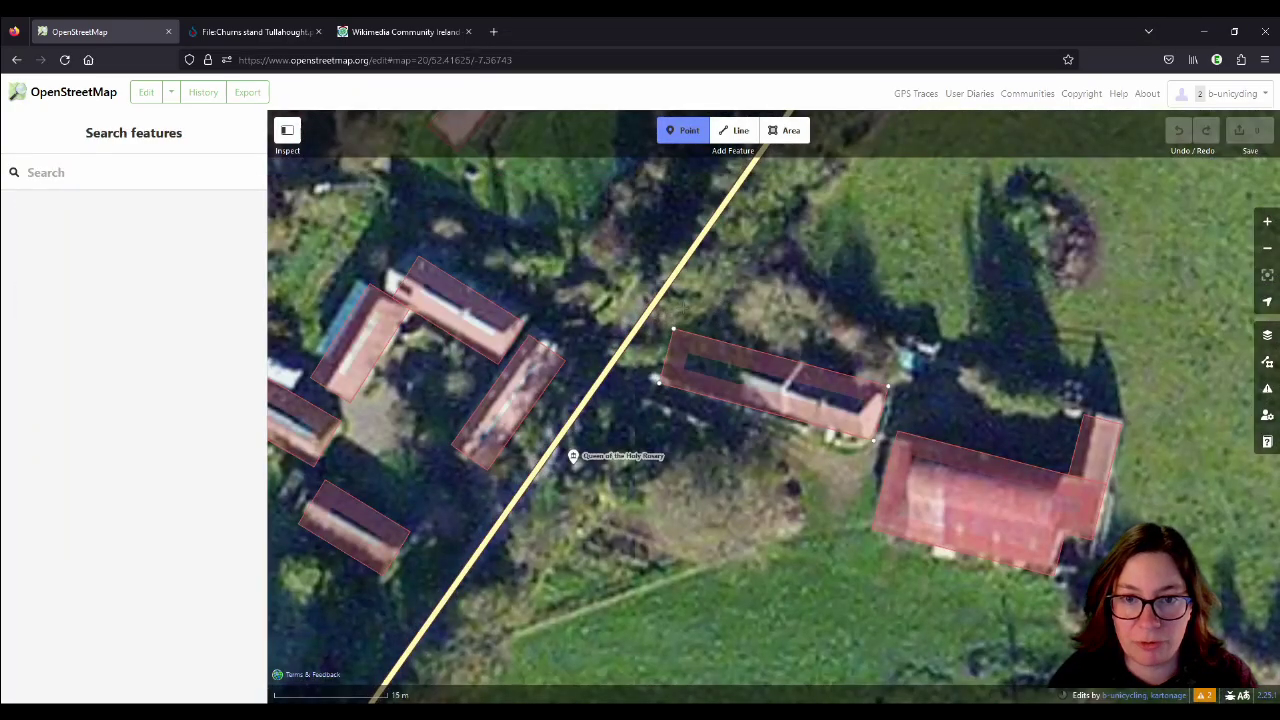
pyautogui.click(684, 310)
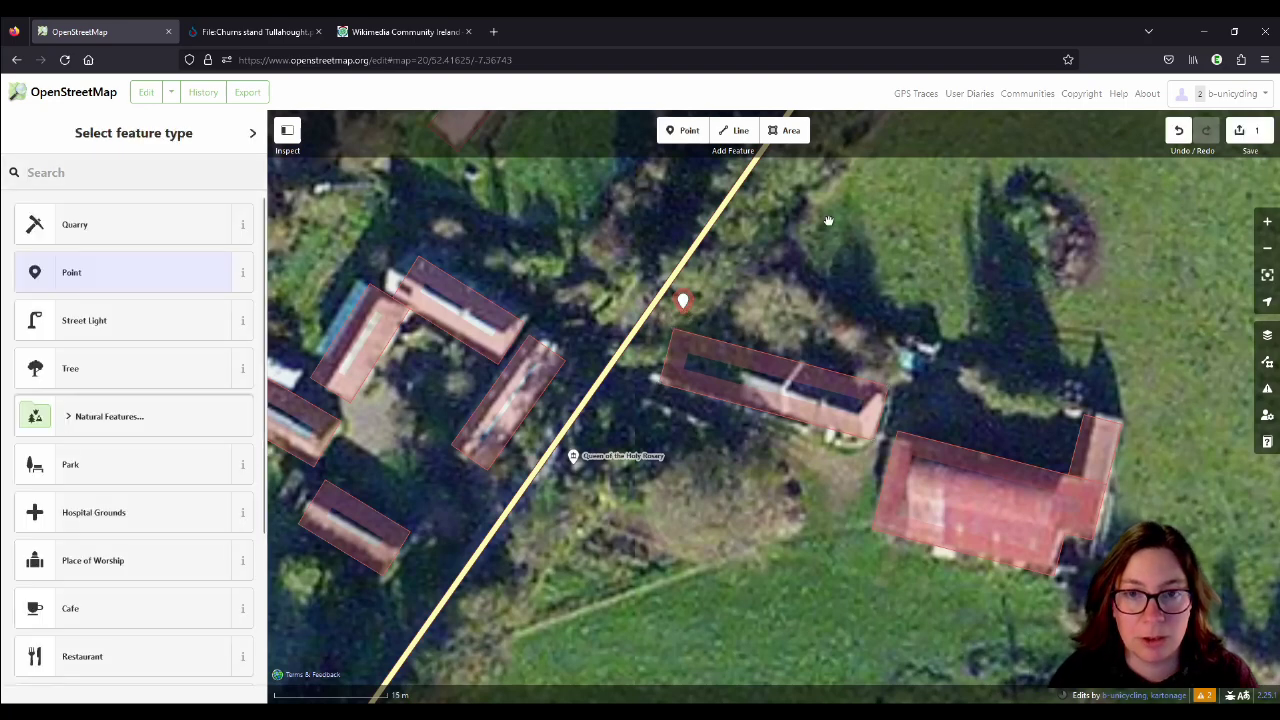
pyautogui.scroll(-2, 174, 414)
pyautogui.scroll(2, 137, 237)
pyautogui.scroll(-2, 157, 483)
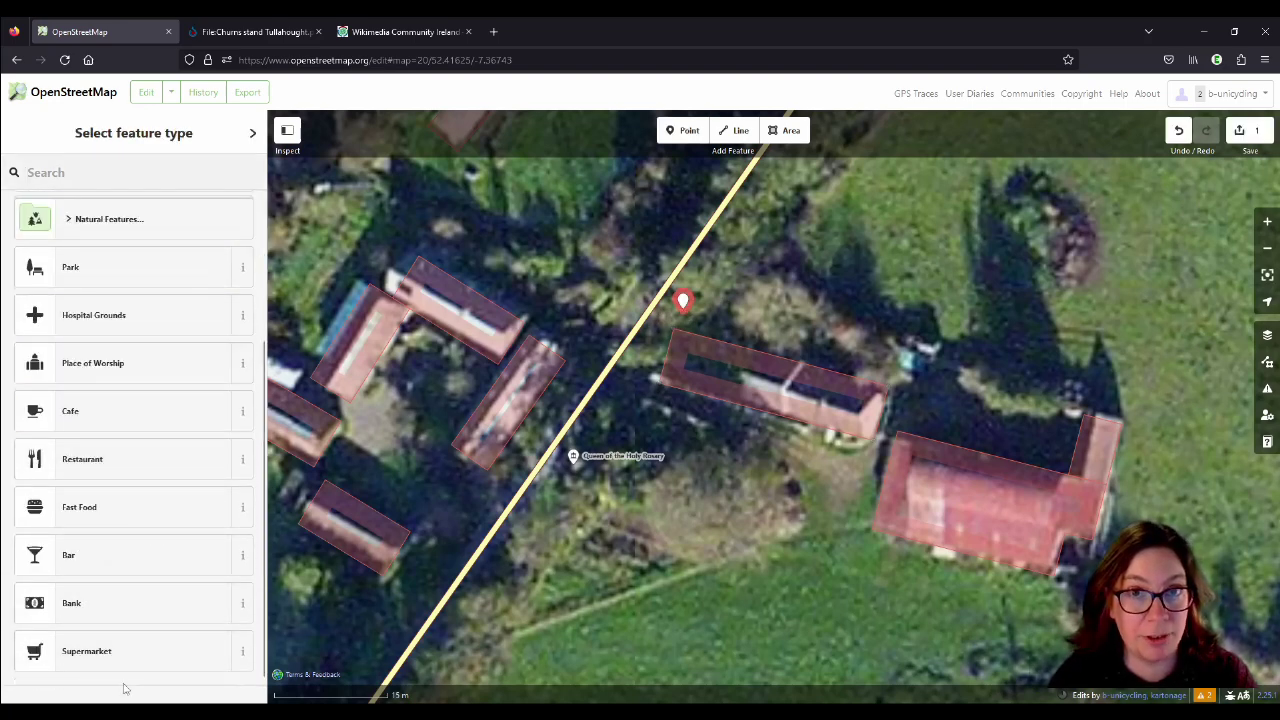
pyautogui.scroll(2, 120, 300)
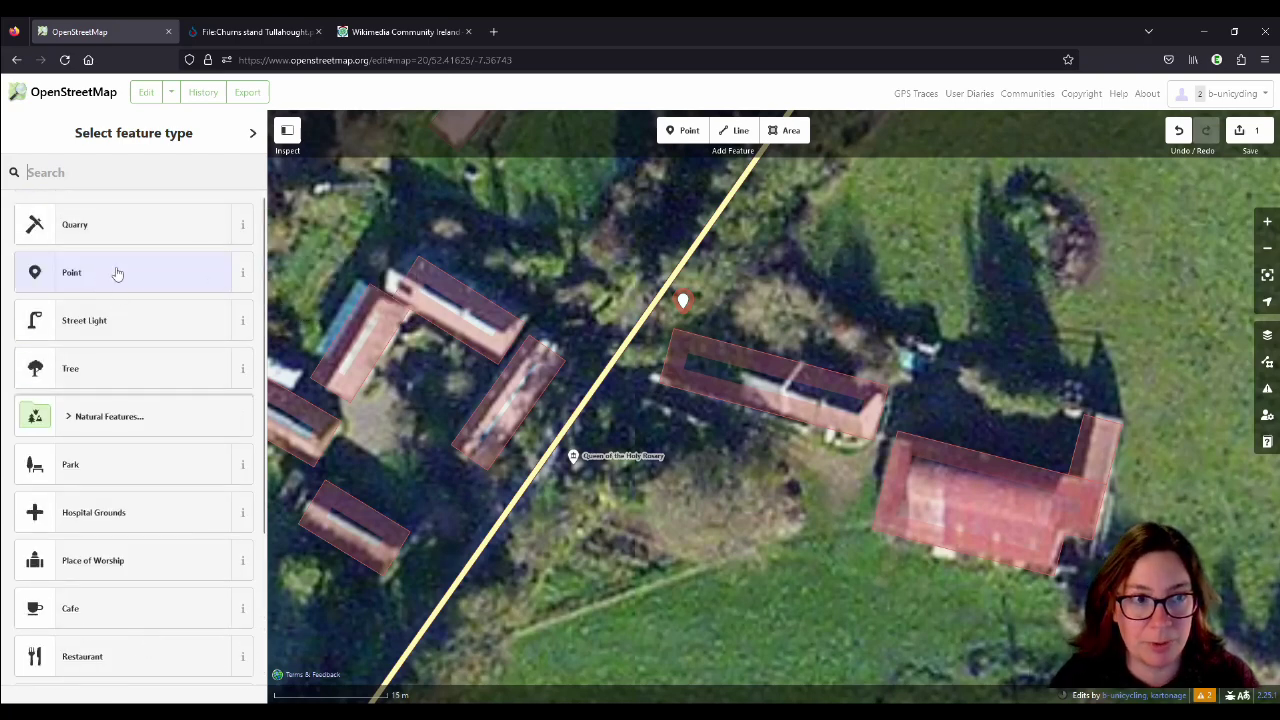
pyautogui.click(116, 272)
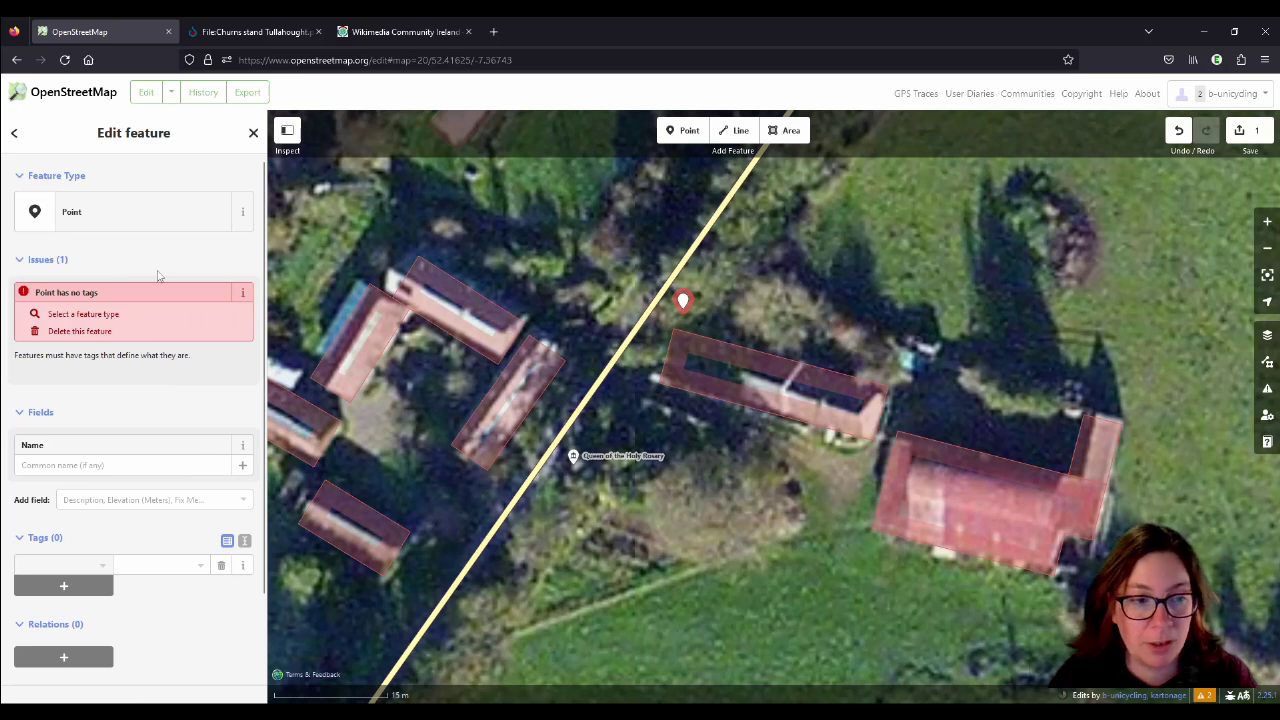
# Tag the new point man_made=milk_churn_stand.
pyautogui.click(81, 558)
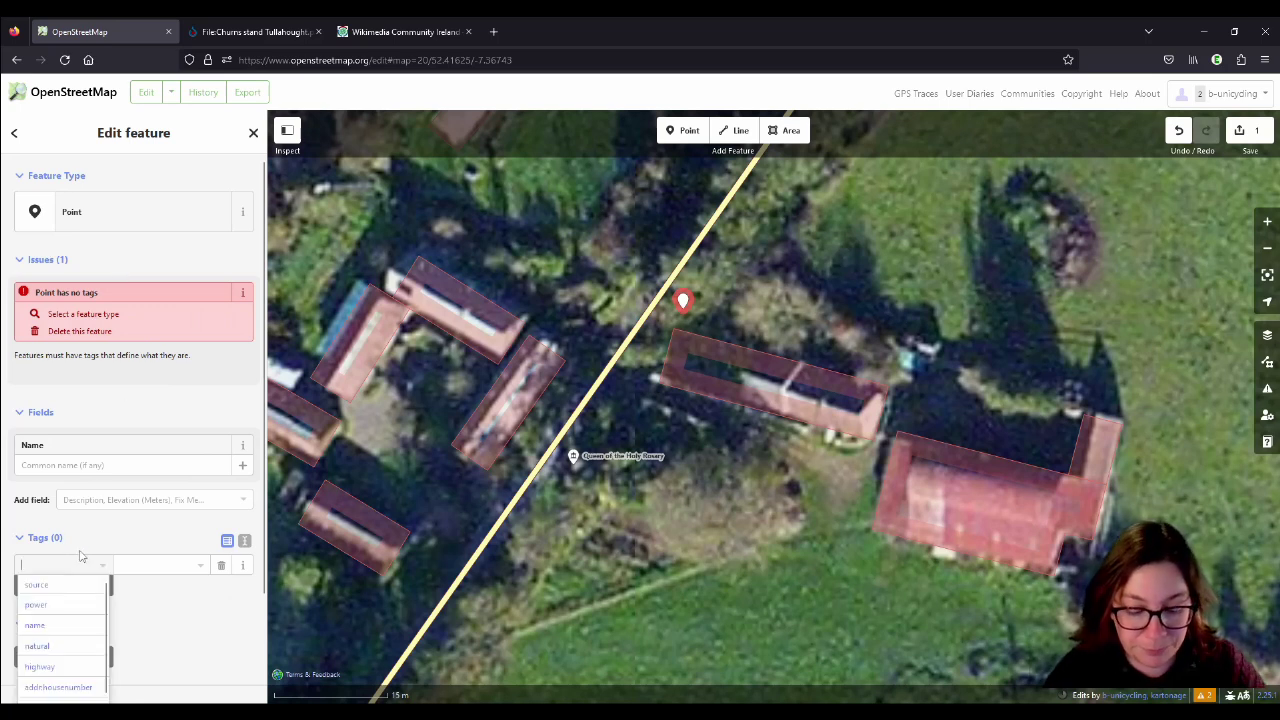
pyautogui.write('man_made')
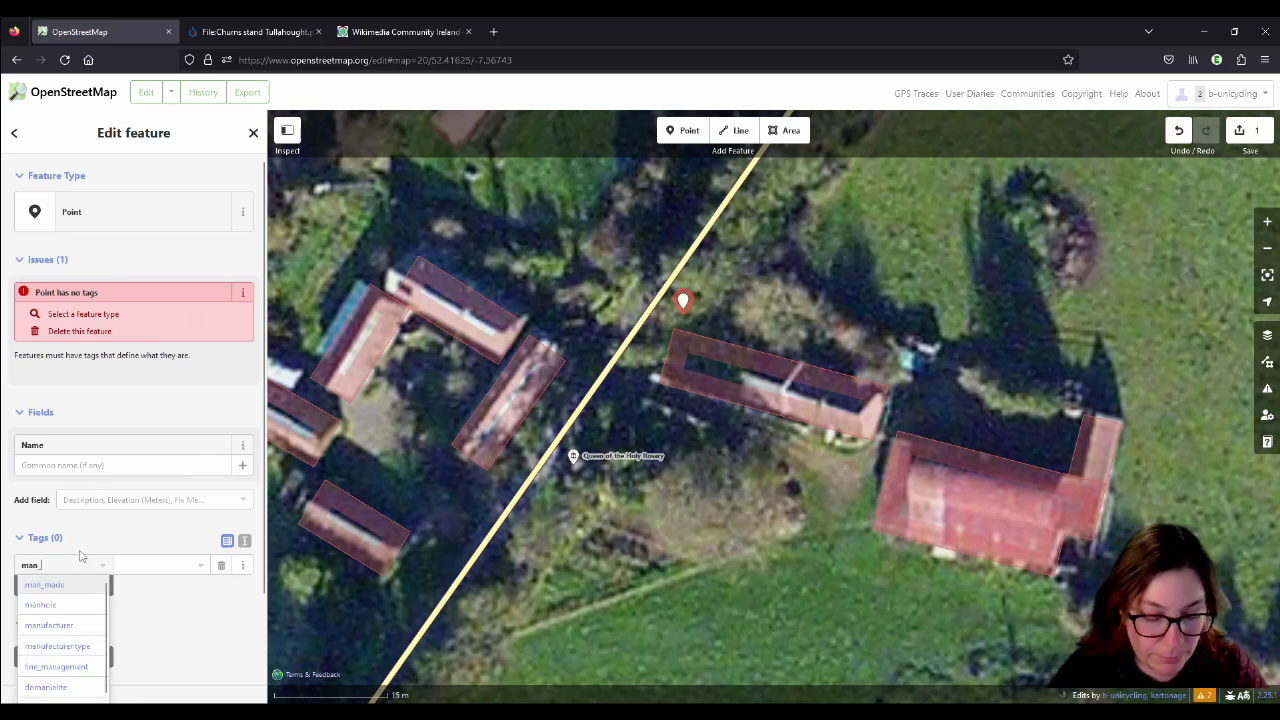
pyautogui.press('Tab')
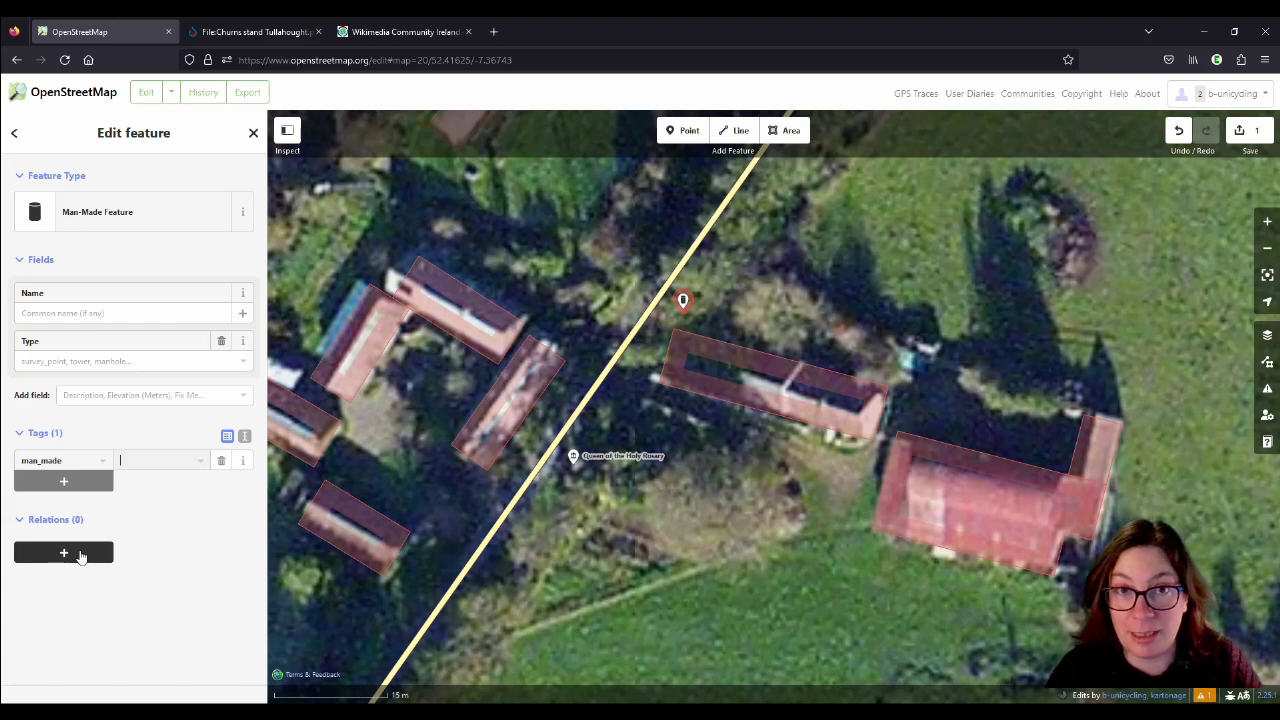
pyautogui.write('milk_churn_sta')
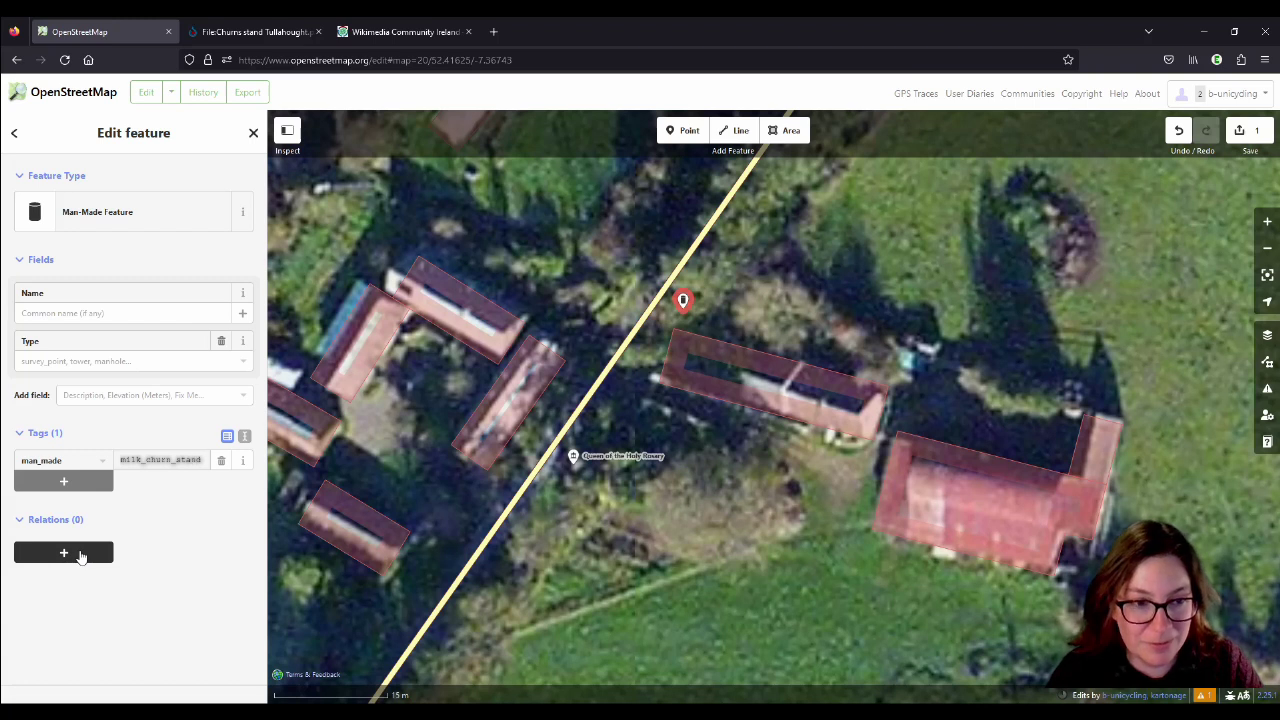
pyautogui.write('nd')
pyautogui.press('Tab')
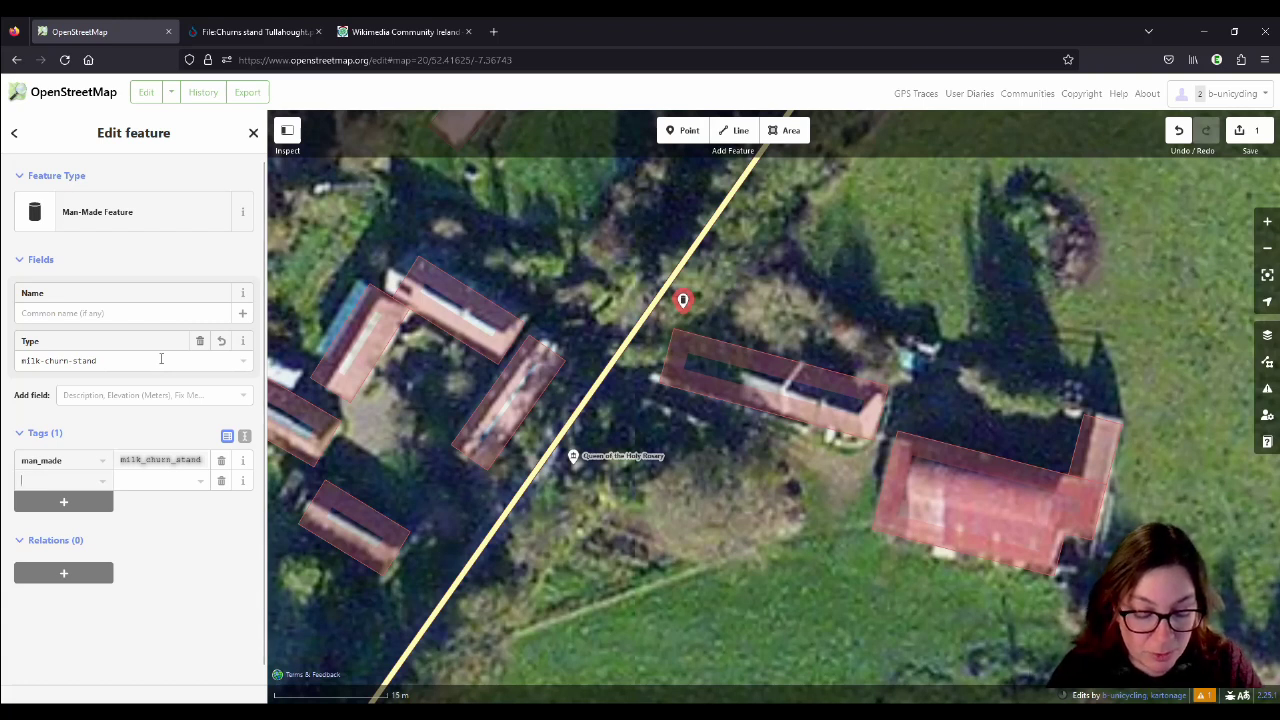
# Add the tag survey:date=2023-03-05 to the milk churn stand point.
pyautogui.write('urvey:date')
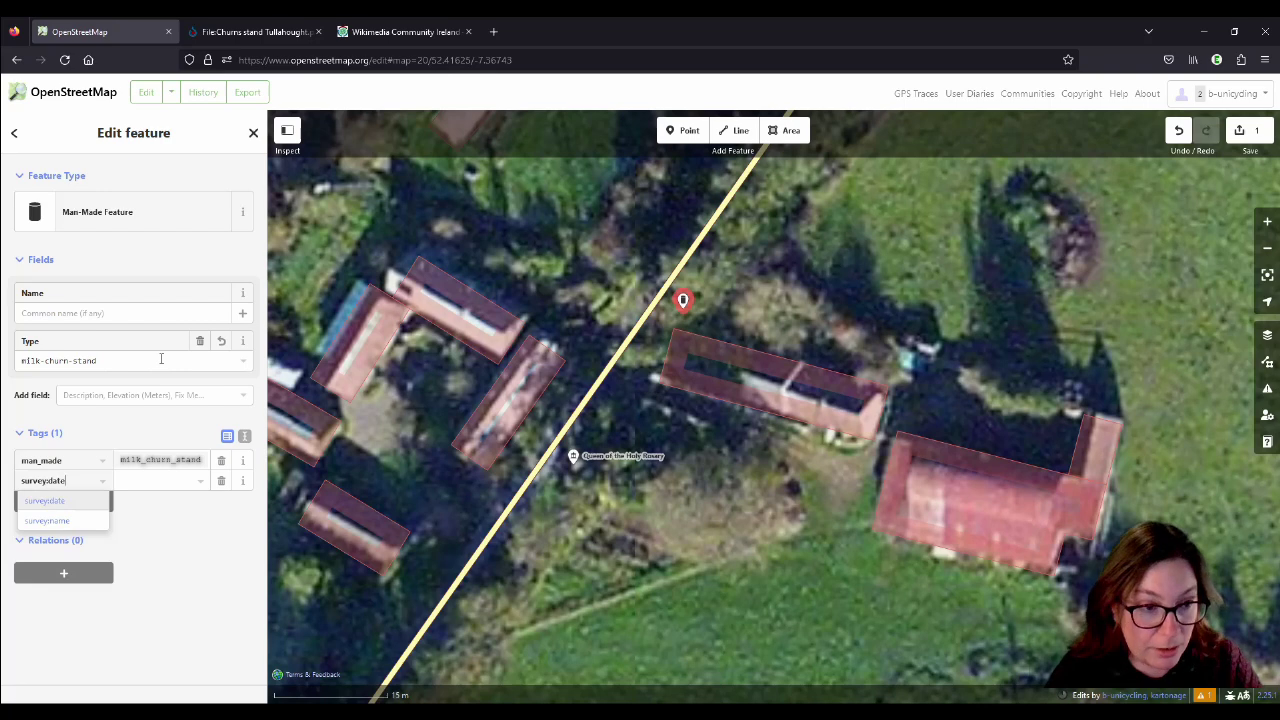
pyautogui.press('Tab')
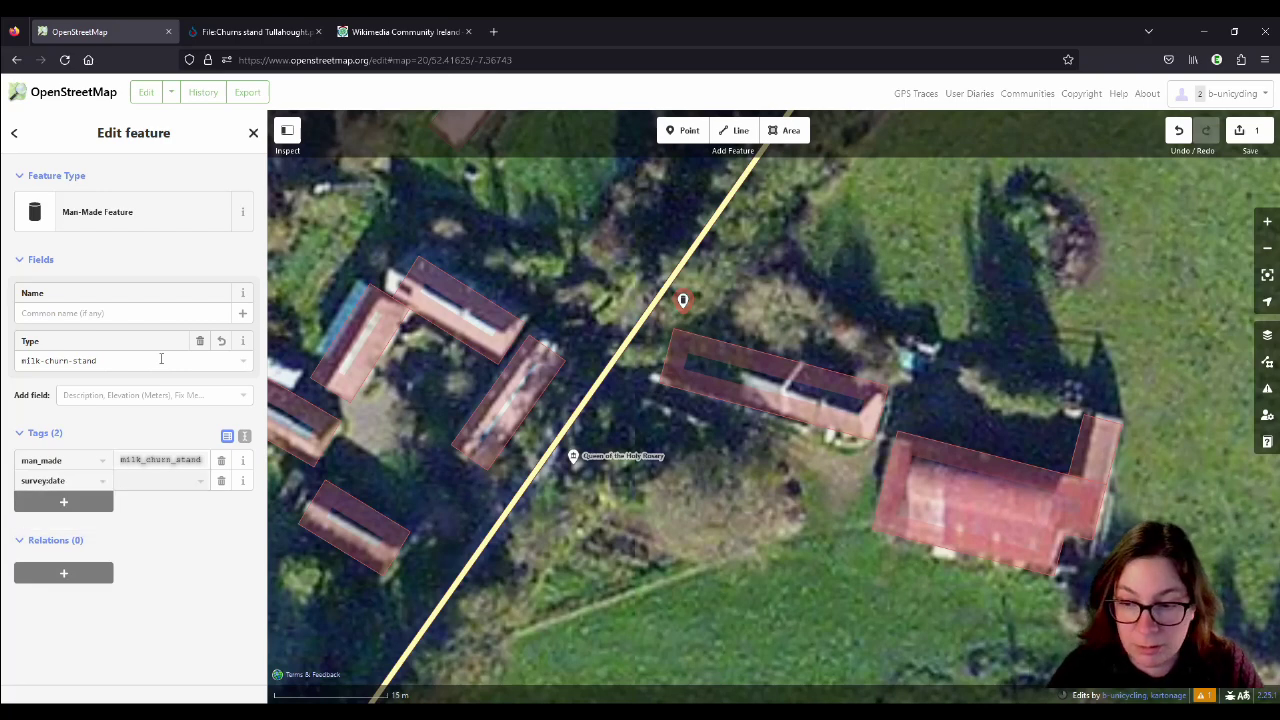
pyautogui.press('super+n')
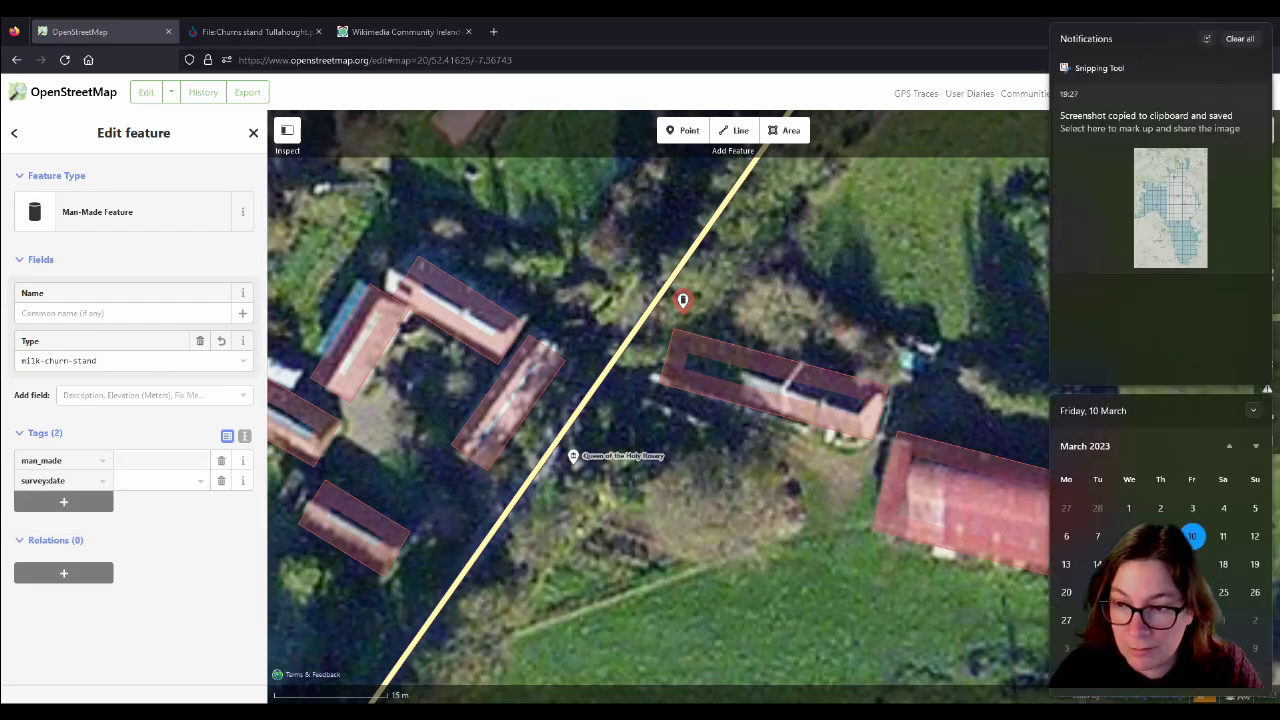
pyautogui.press('Escape')
pyautogui.click(138, 481)
pyautogui.write('2023-0')
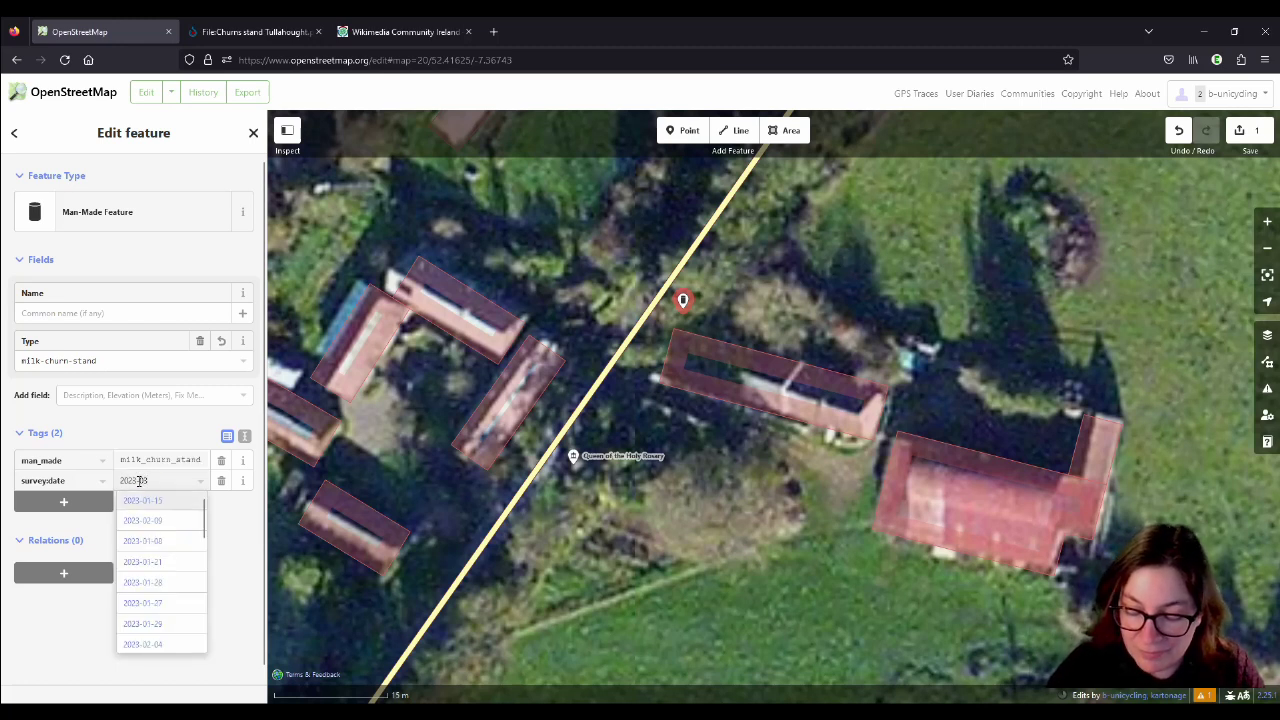
pyautogui.write('5')
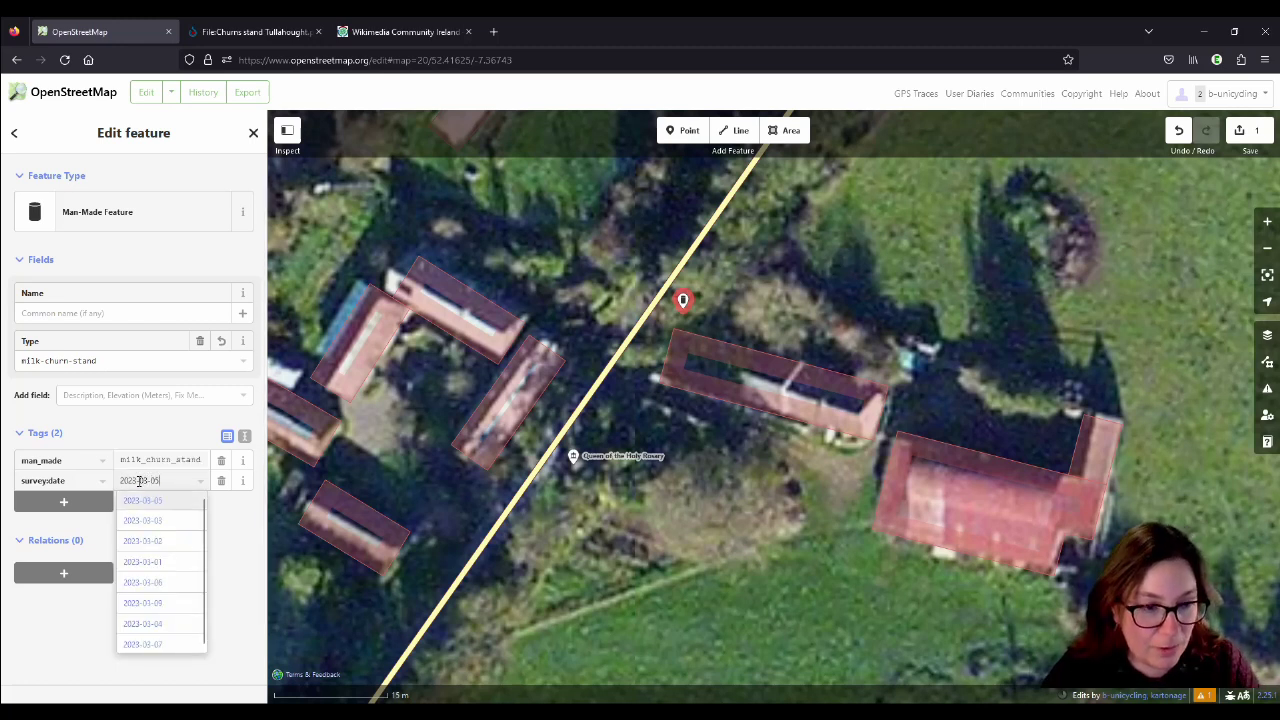
pyautogui.press('Tab')
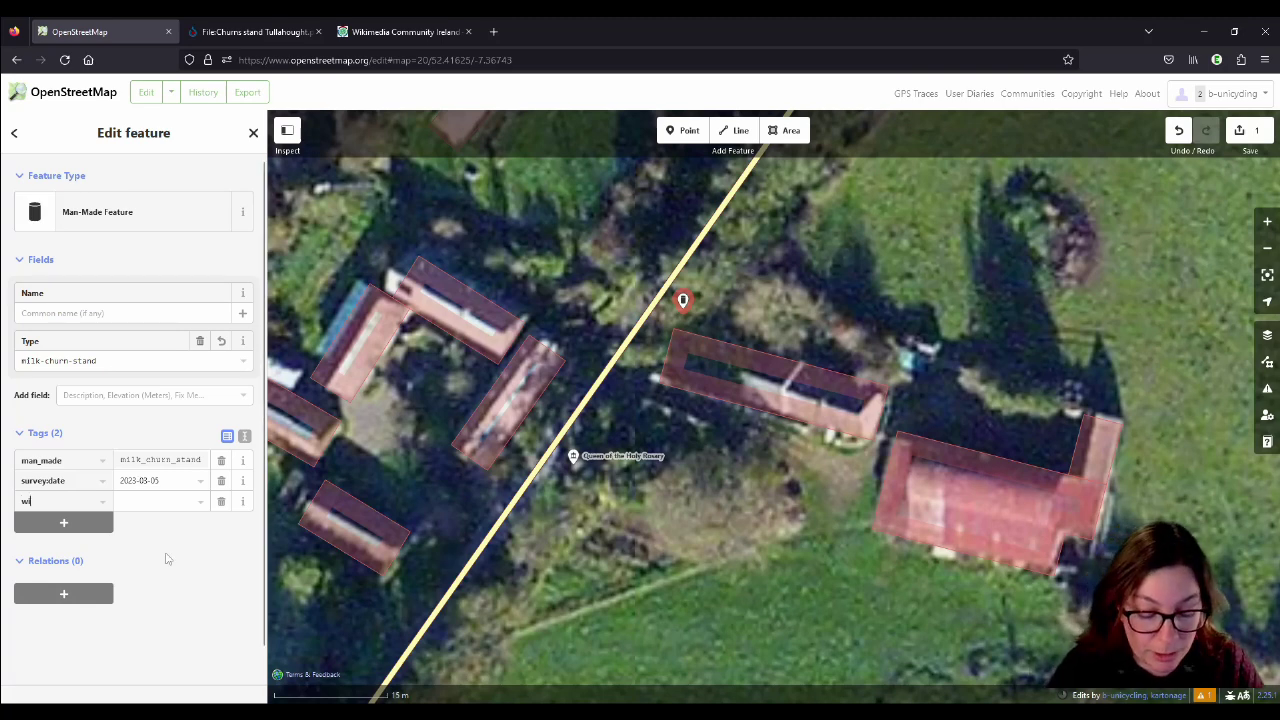
# Add wikimedia_commons=File:Churns stand Tullahought.png, copying the title from the Commons page.
pyautogui.write('kimedia_commons')
pyautogui.press('Tab')
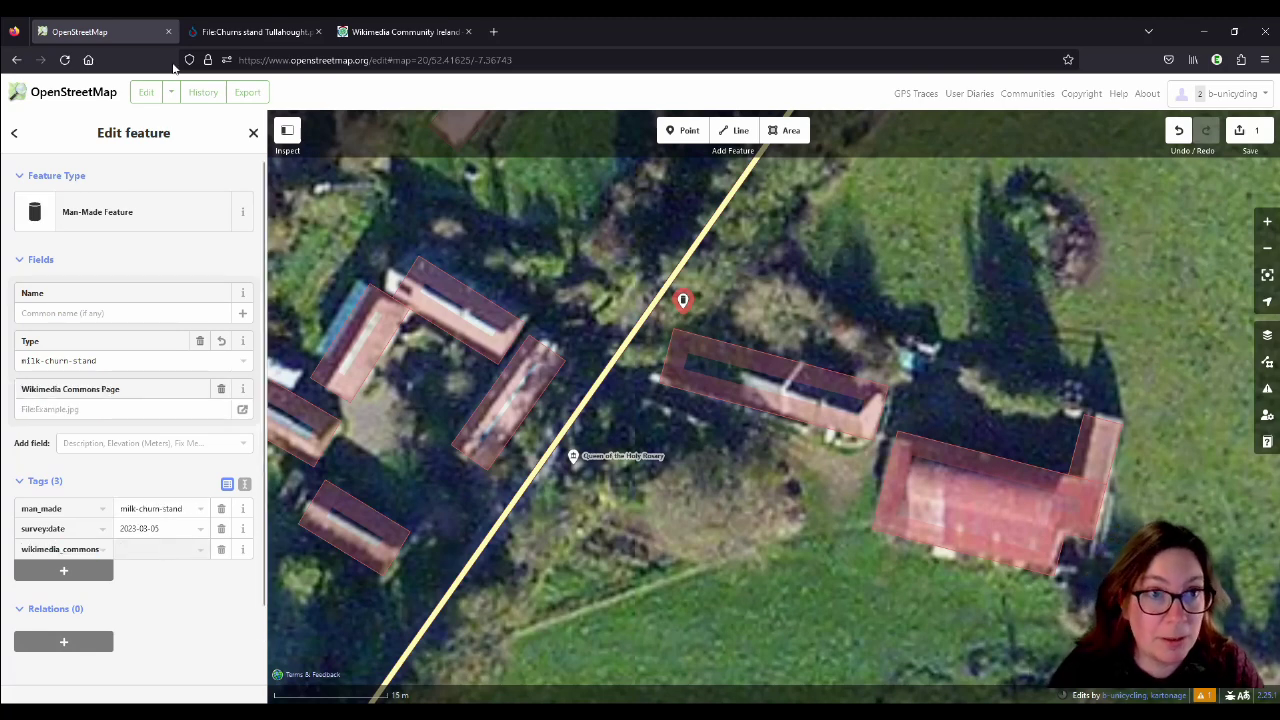
pyautogui.click(250, 32)
pyautogui.moveTo(436, 133); pyautogui.dragTo(135, 133)
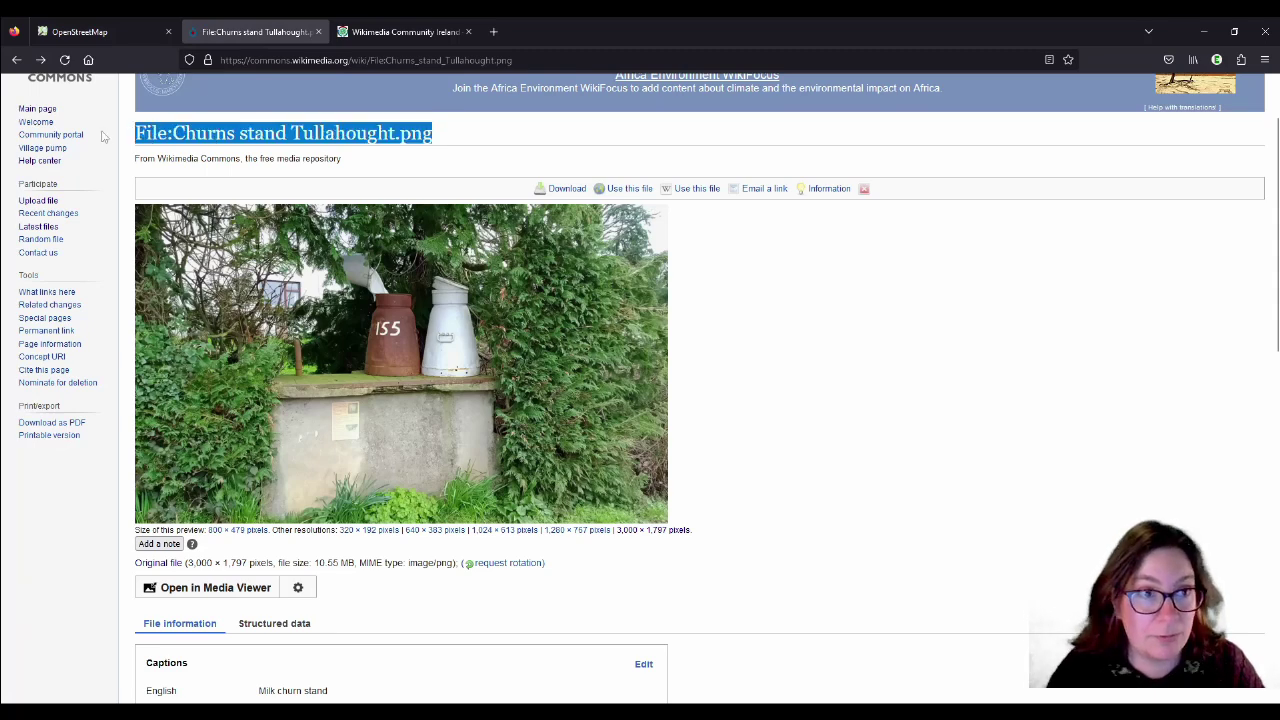
pyautogui.hotkey('ctrl', 'c')
pyautogui.click(80, 32)
pyautogui.hotkey('ctrl', 'v')
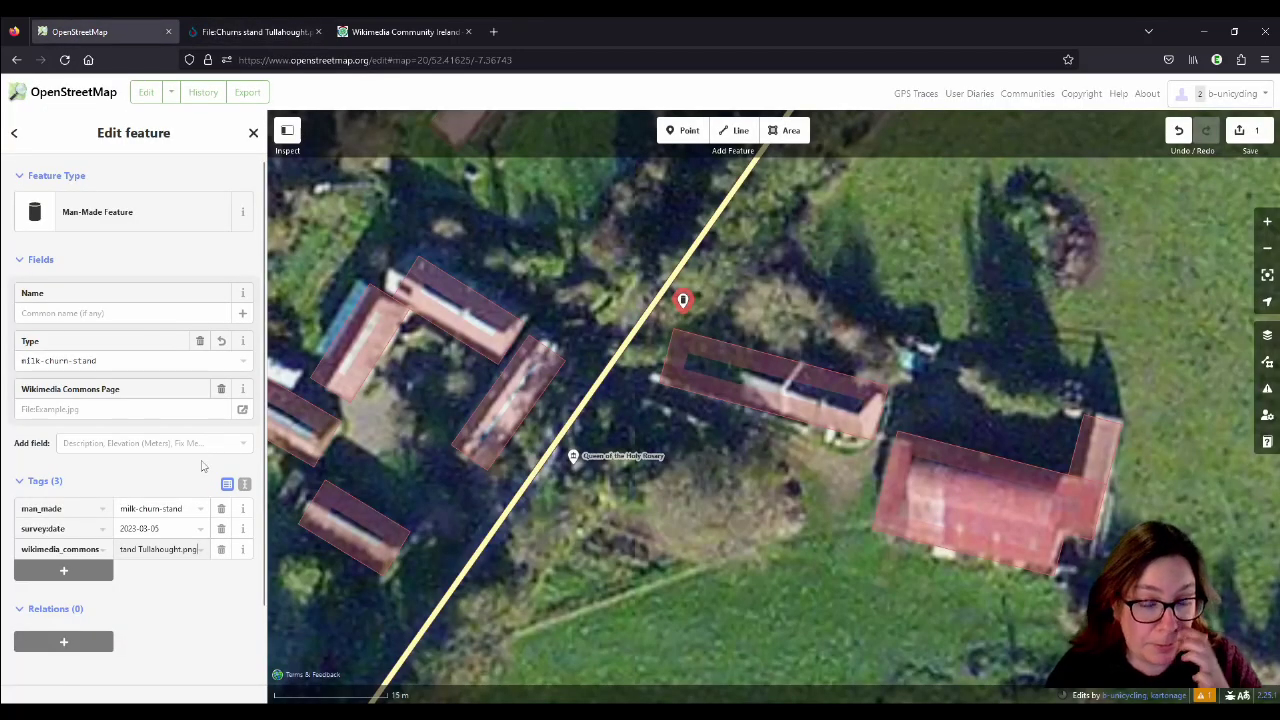
pyautogui.click(165, 410)
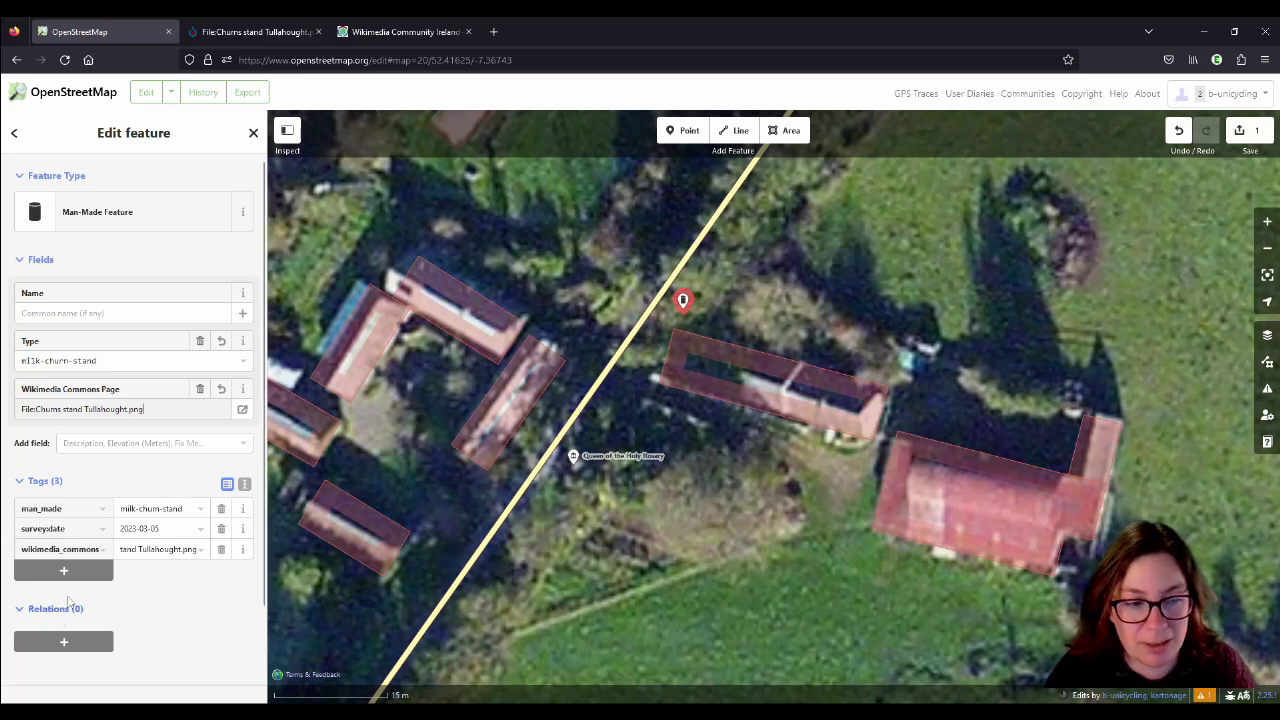
# Add the tag disused=yes to the point.
pyautogui.click(74, 573)
pyautogui.write('disused')
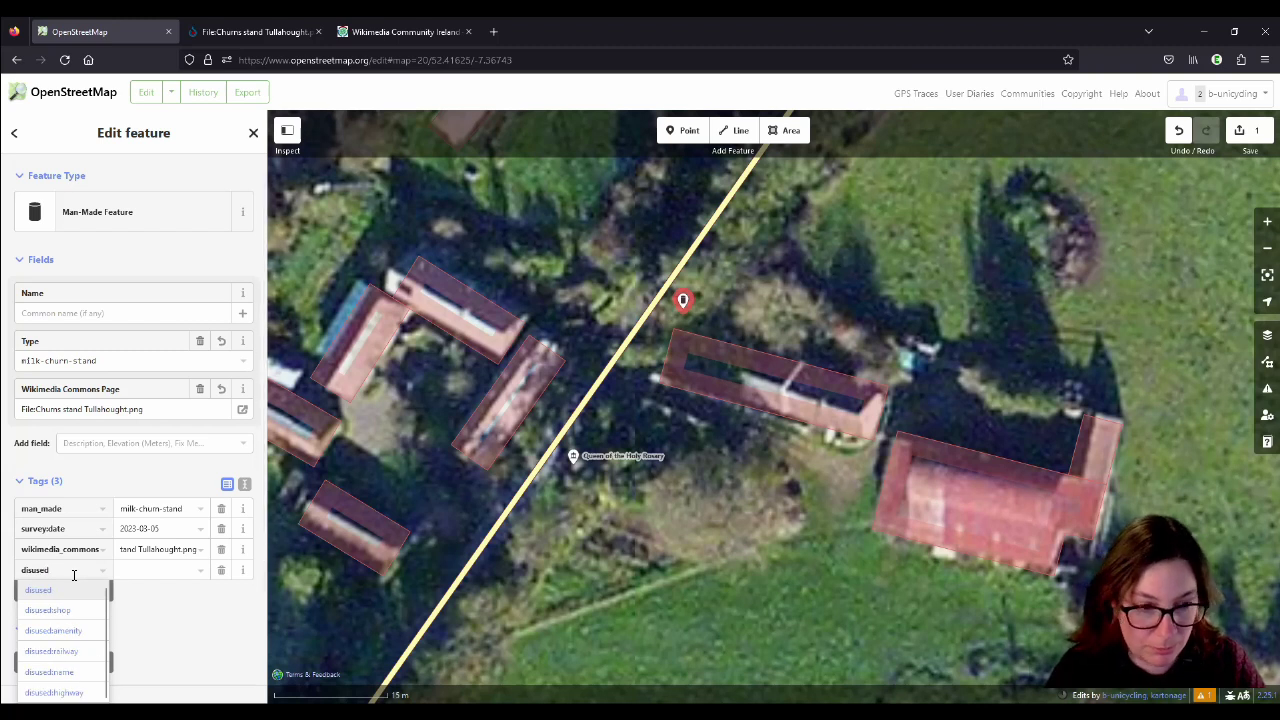
pyautogui.press('Tab')
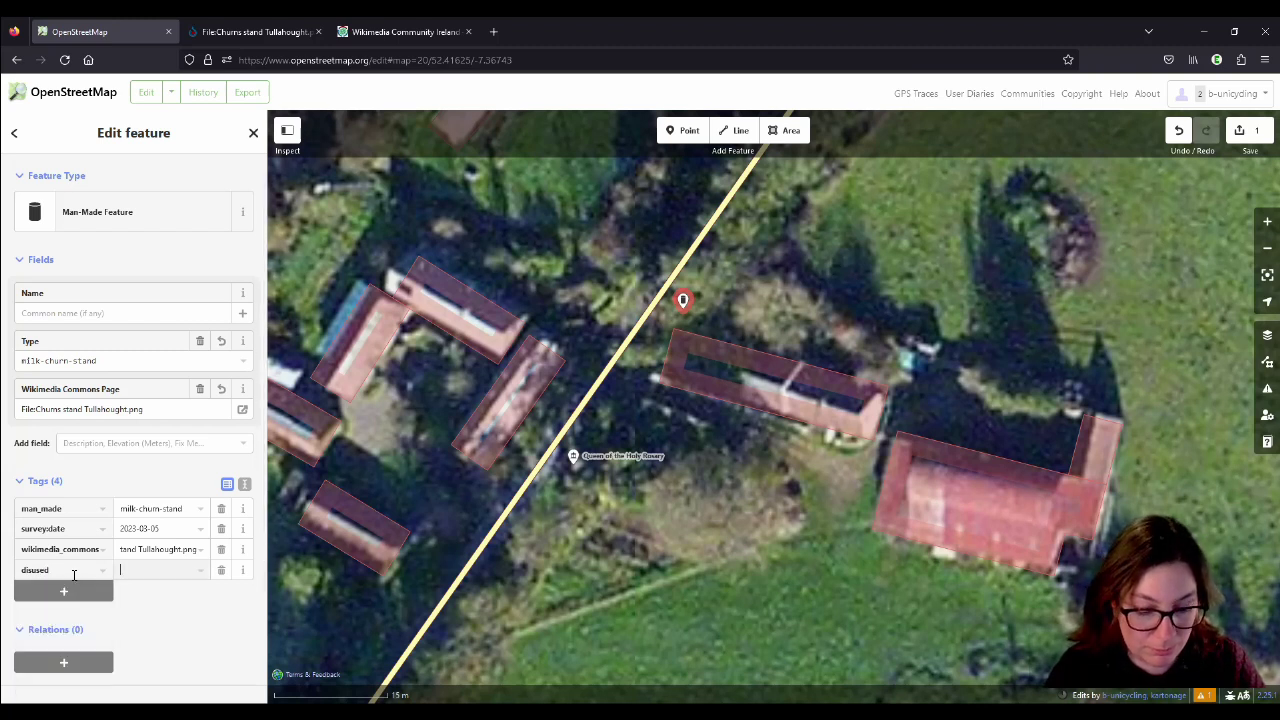
pyautogui.write('yes')
pyautogui.click(229, 624)
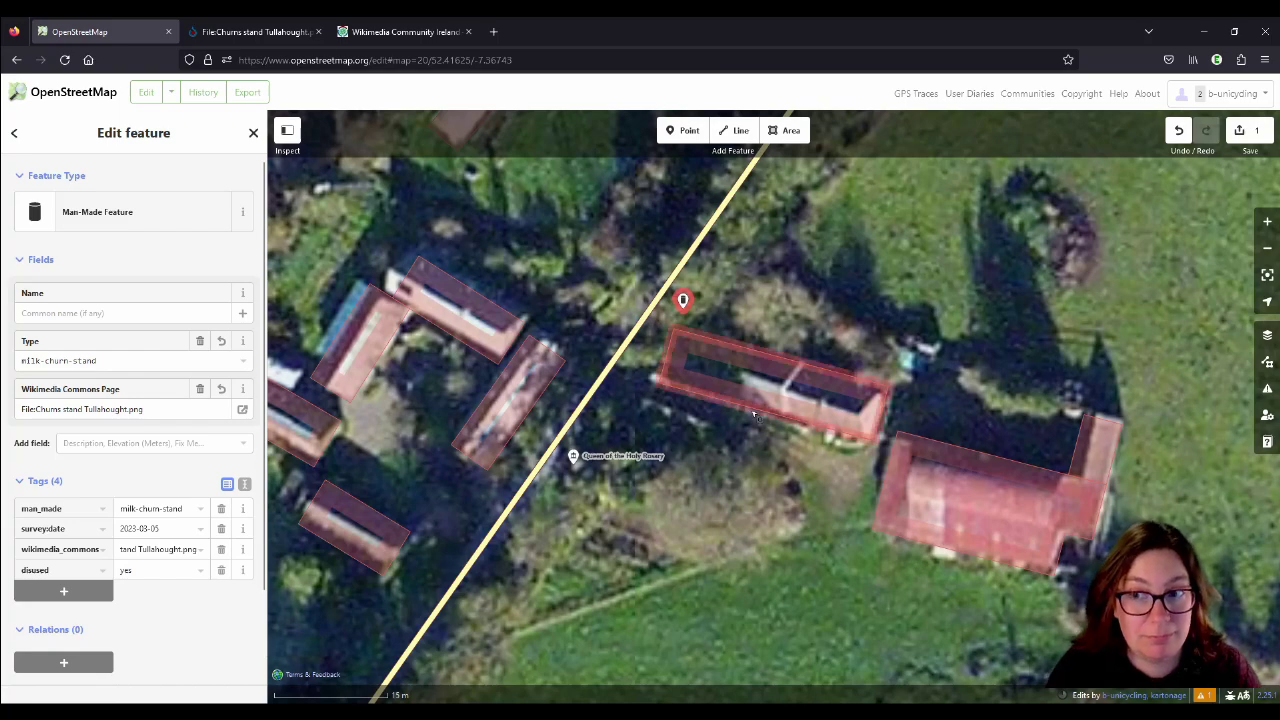
# Pan to the house cluster and drop a second point beside the road with the Point tool.
pyautogui.moveTo(985, 222); pyautogui.dragTo(758, 468)
pyautogui.scroll(-5, 758, 468)
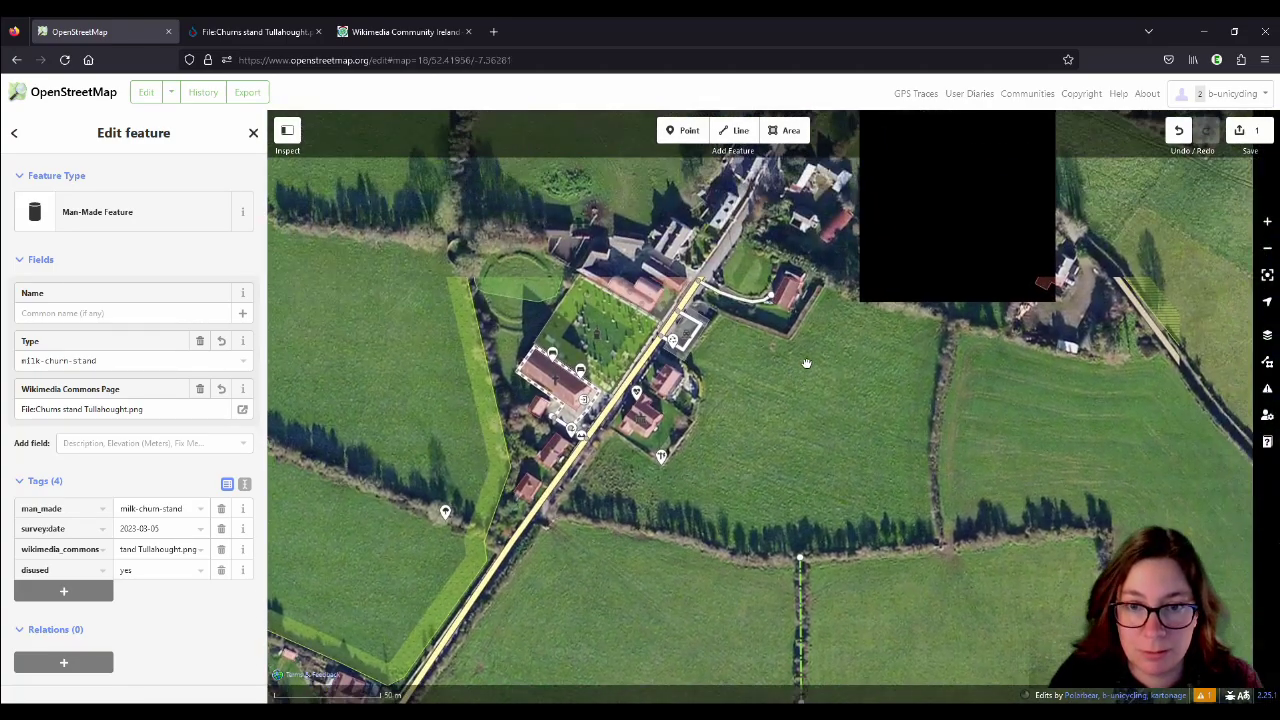
pyautogui.moveTo(806, 363); pyautogui.dragTo(648, 493)
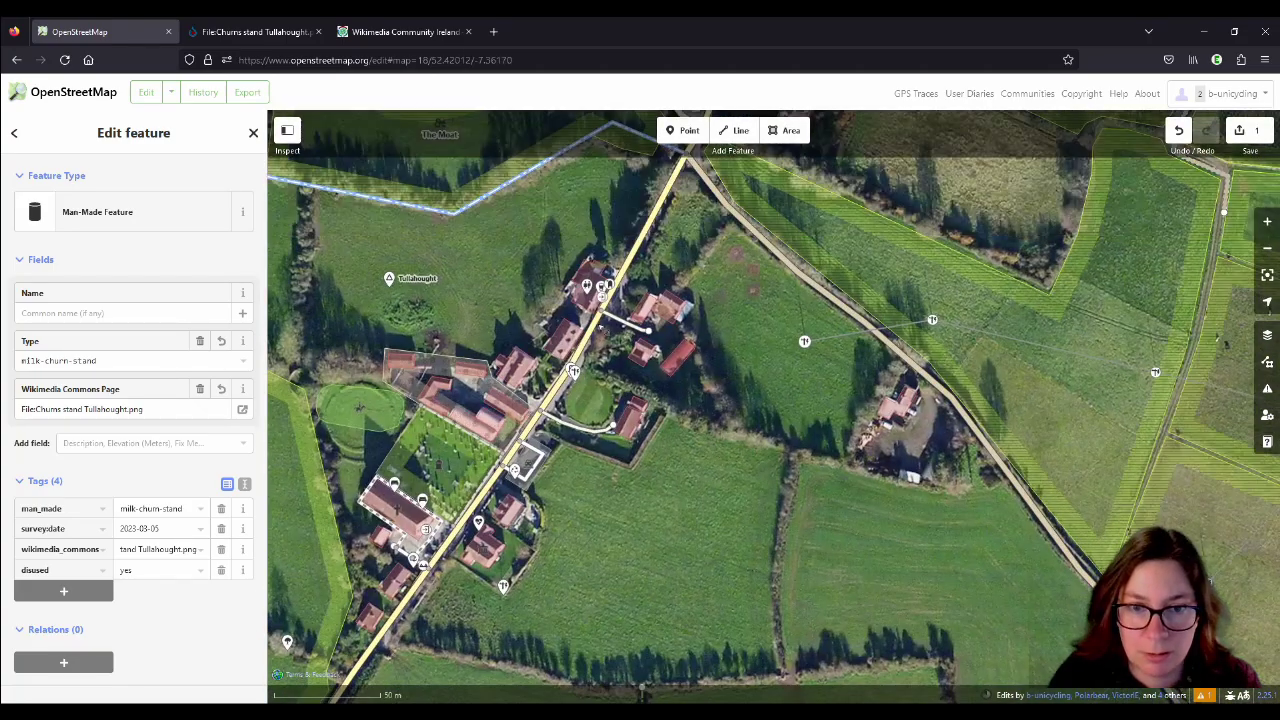
pyautogui.scroll(5, 600, 326)
pyautogui.press('1')
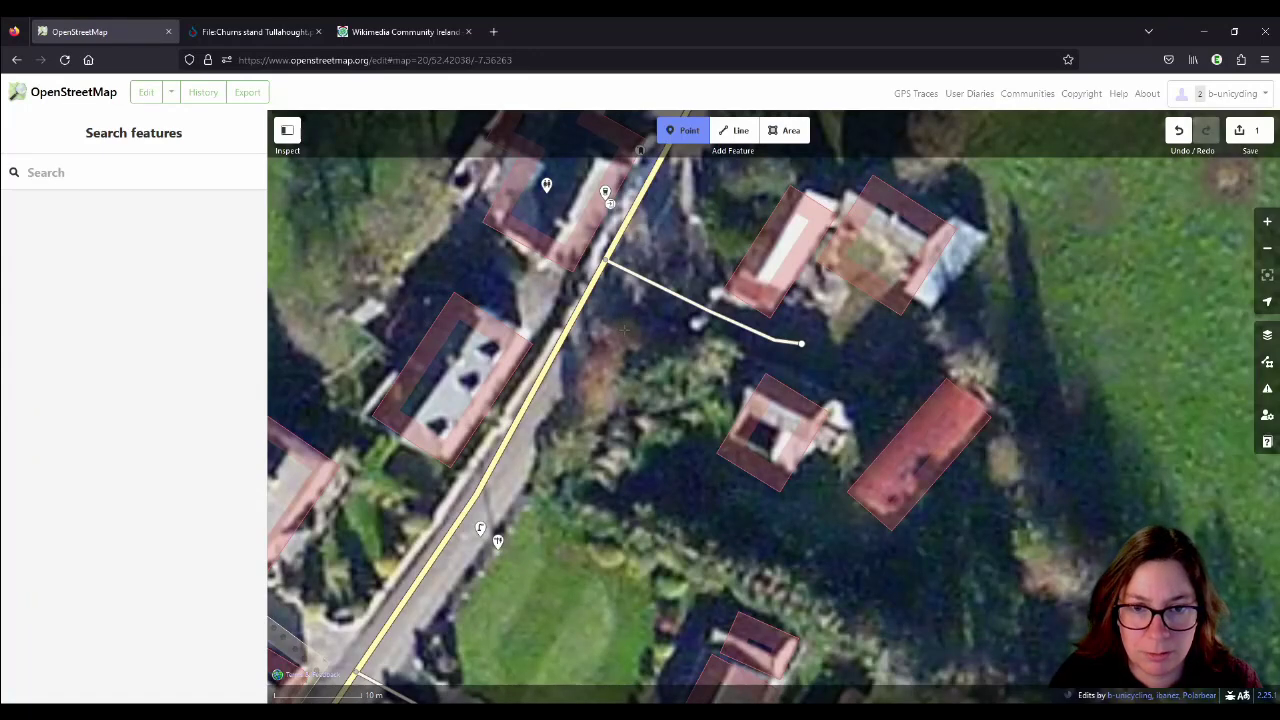
pyautogui.click(628, 338)
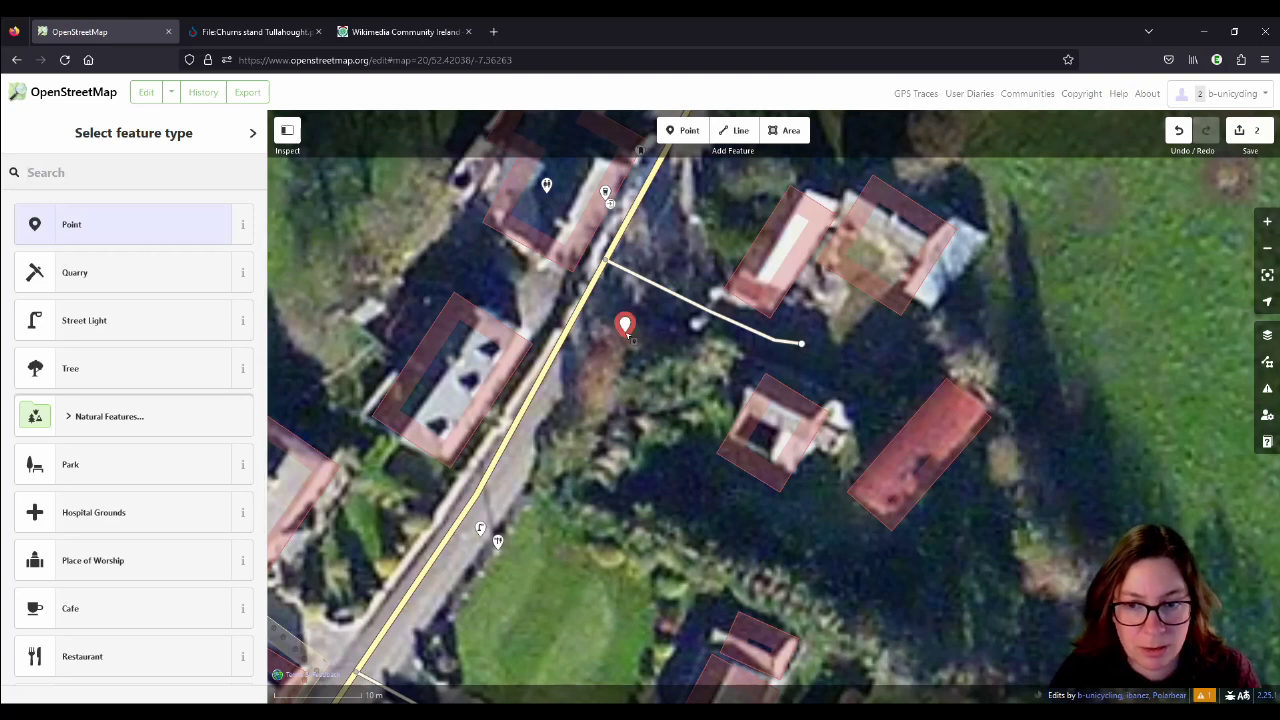
# Keep the second point generic and tag it man_made=milk_churn_stand with survey date 2023-03-05.
pyautogui.click(106, 221)
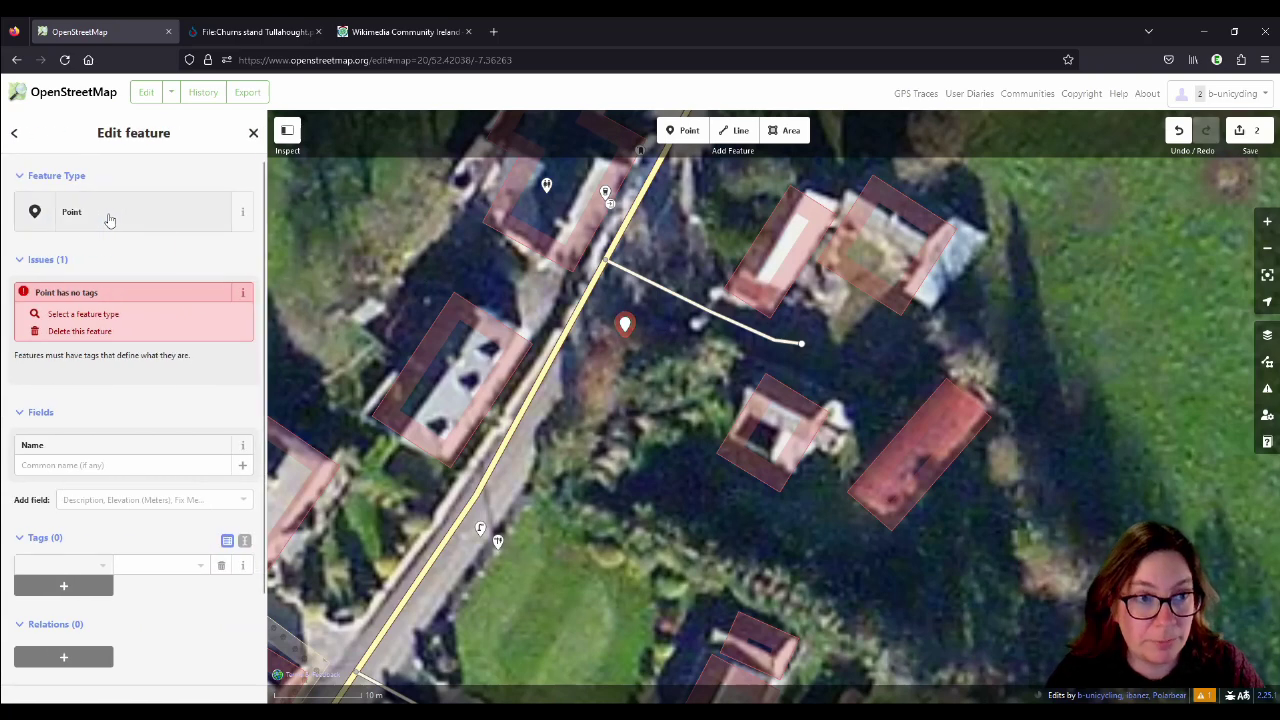
pyautogui.scroll(-2, 164, 378)
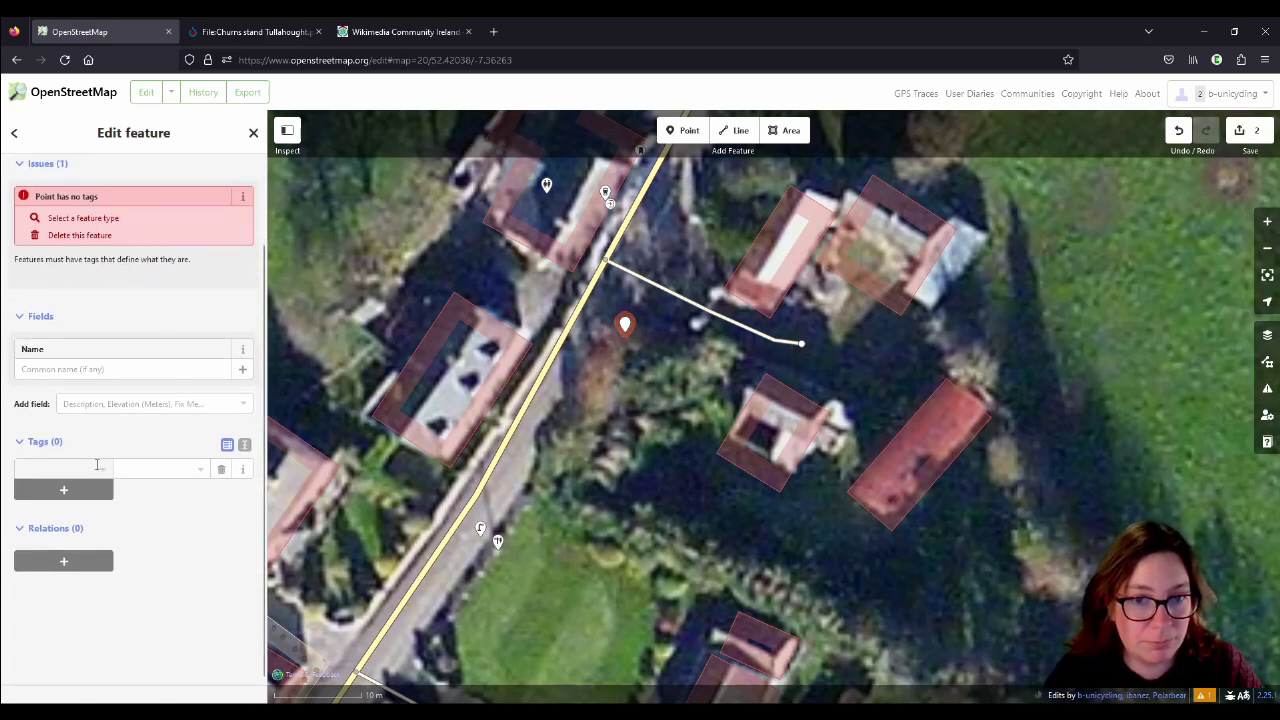
pyautogui.write('man_made')
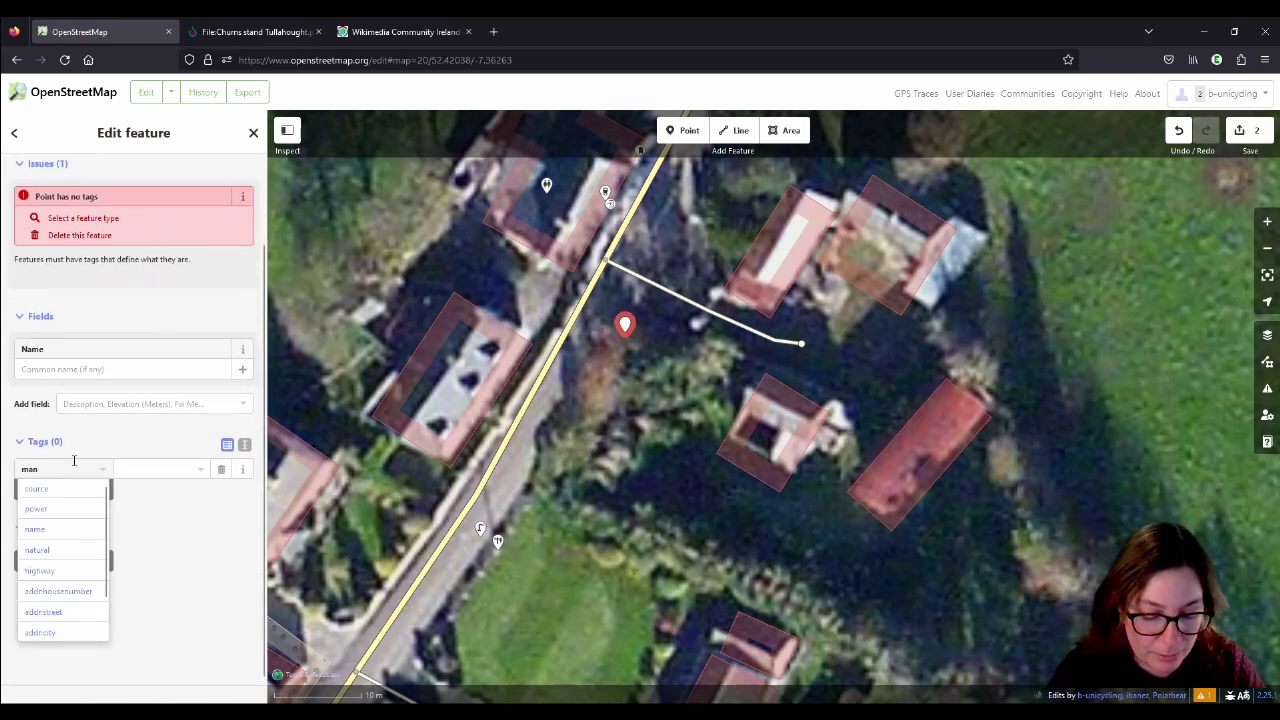
pyautogui.press('Tab')
pyautogui.write('milk_chur')
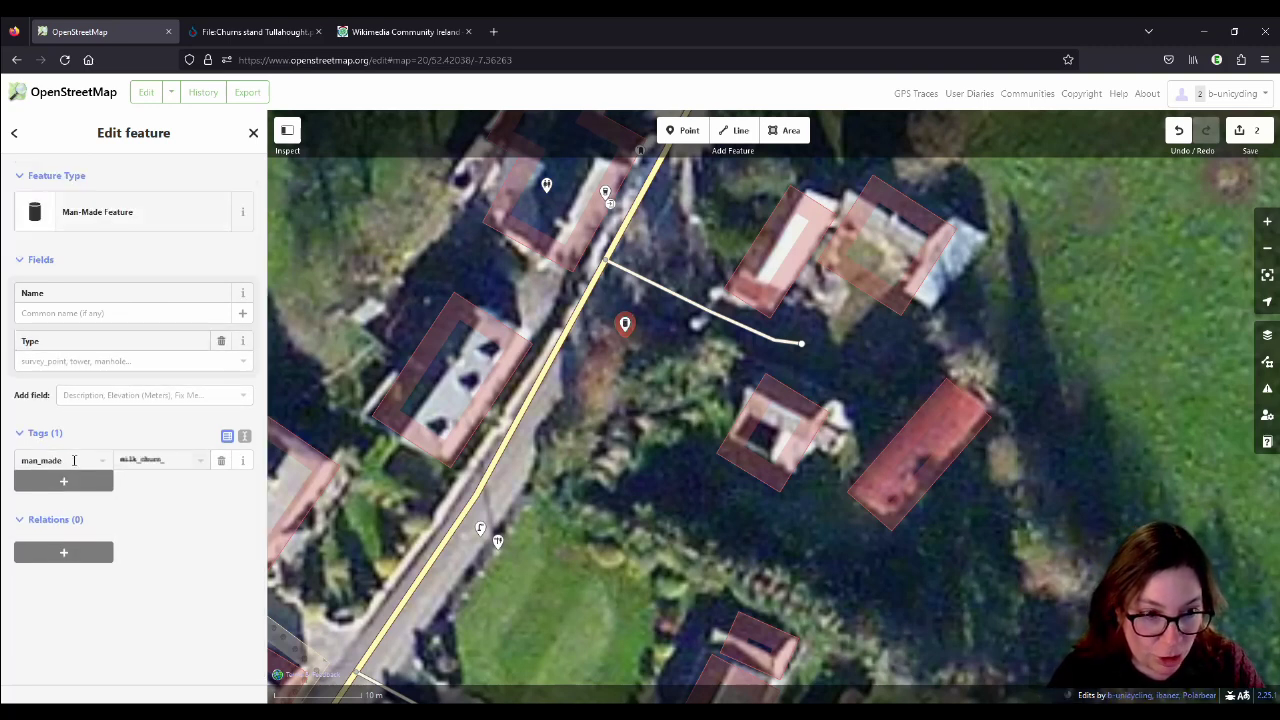
pyautogui.write('n_stand')
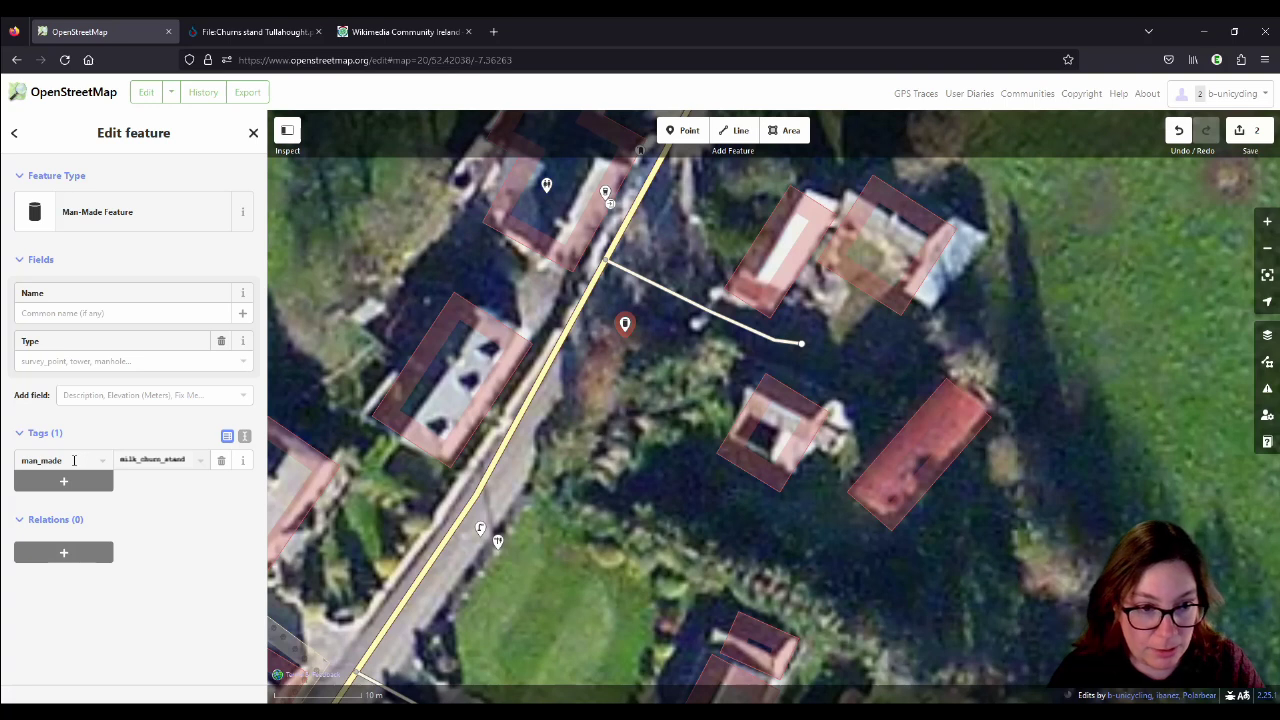
pyautogui.press('Tab')
pyautogui.write('survey')
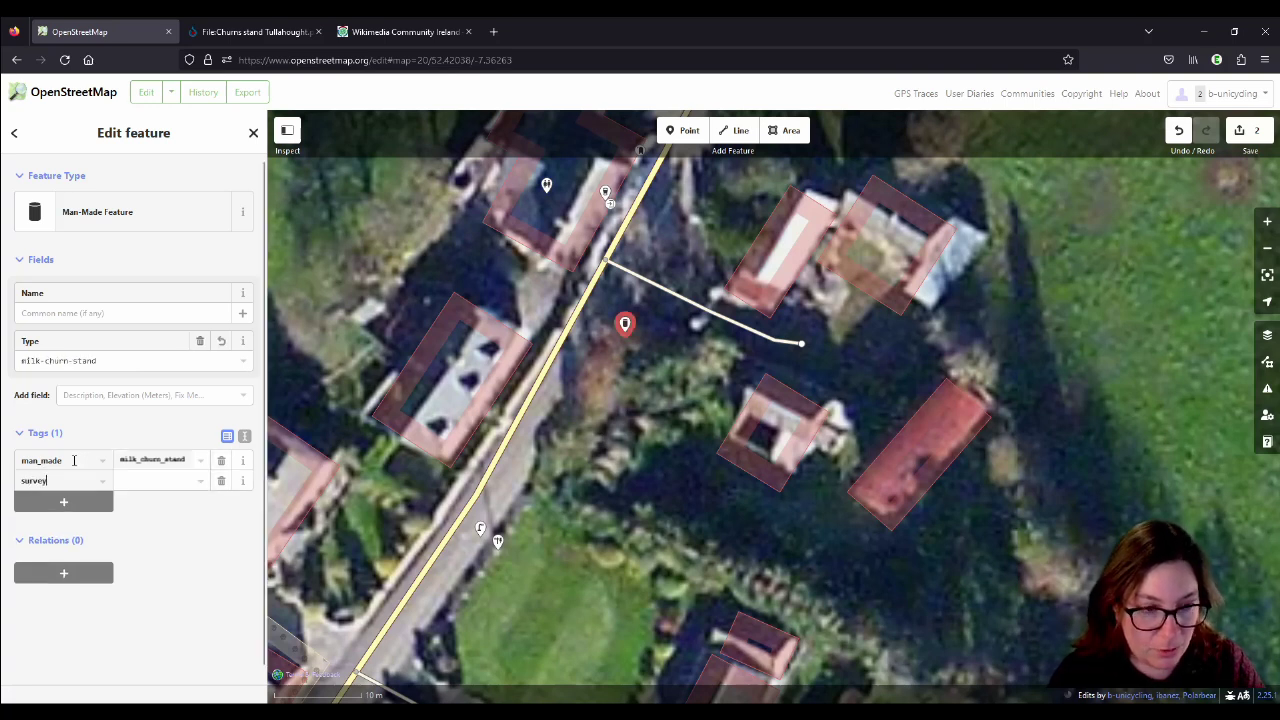
pyautogui.write('date')
pyautogui.press('Tab')
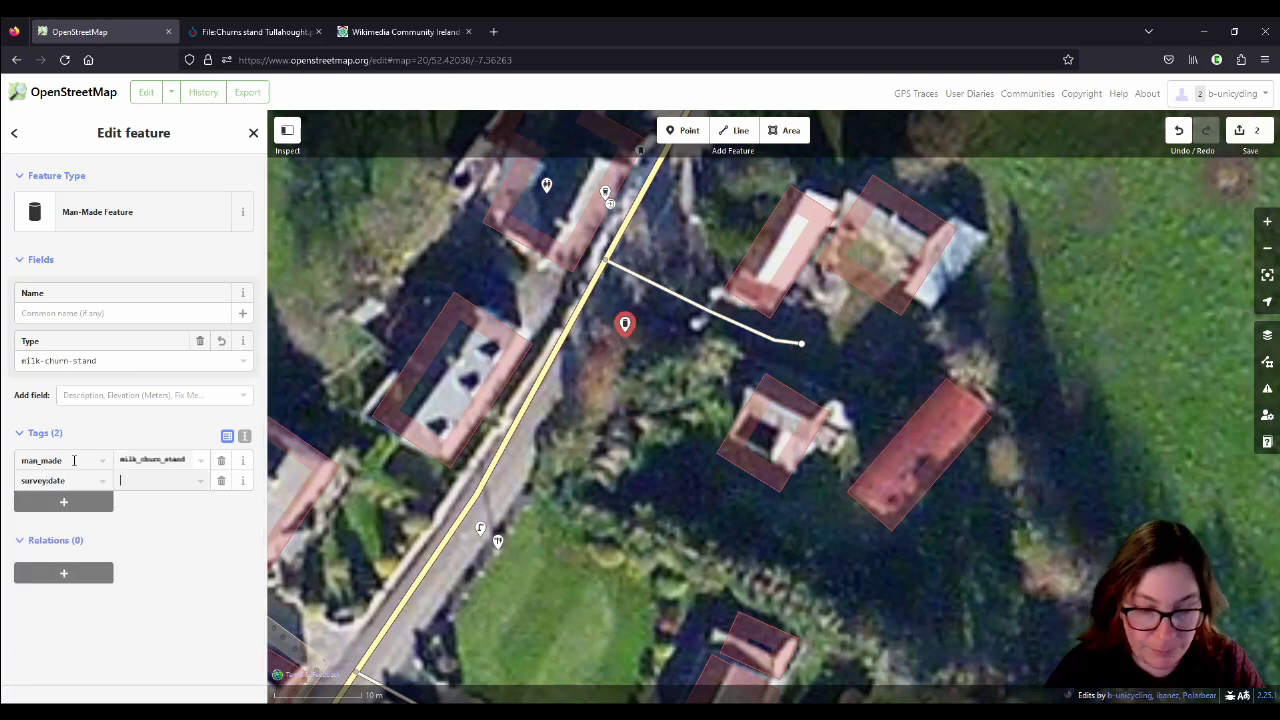
pyautogui.write('2023-03')
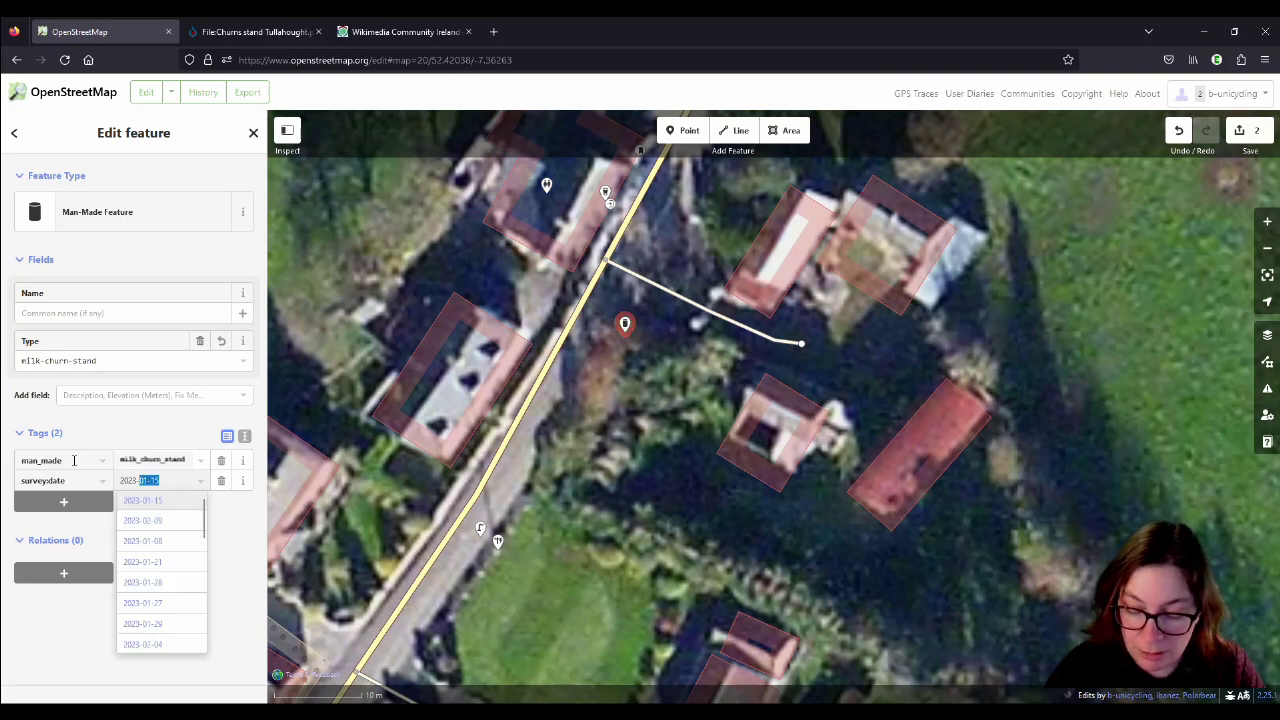
pyautogui.write('-05')
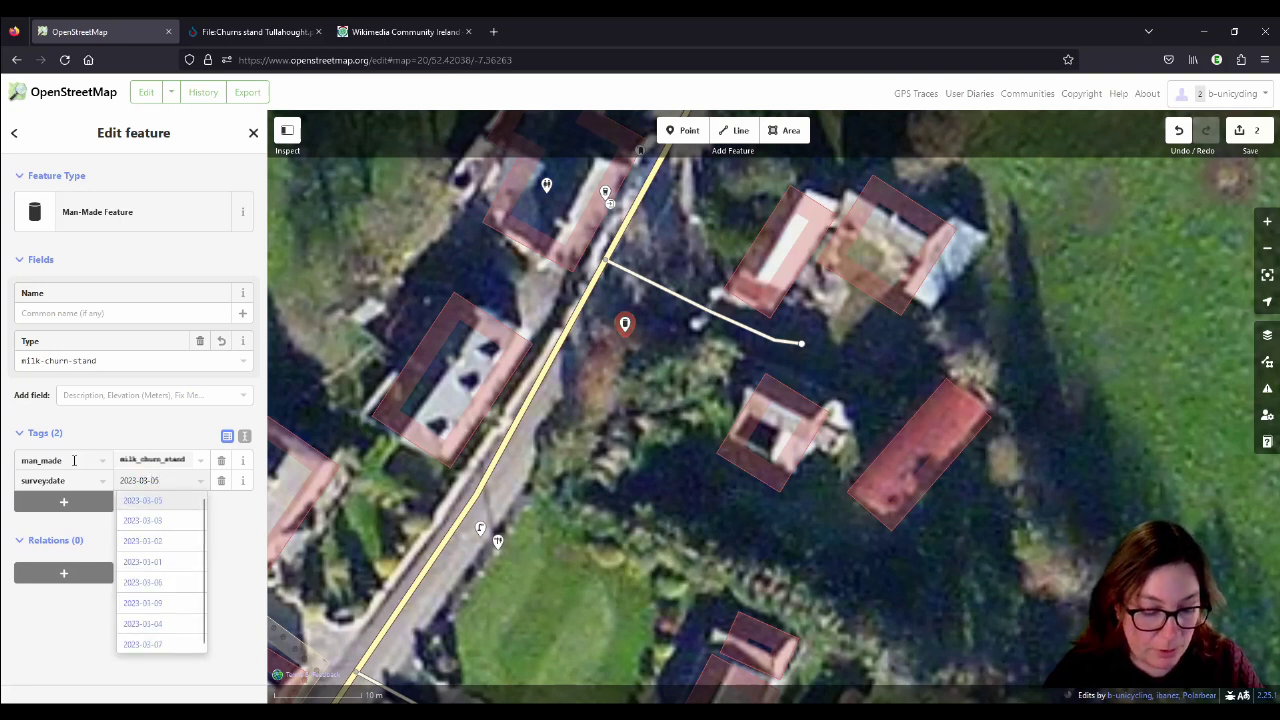
pyautogui.press('Tab')
# Add disused=yes and description 'Two milk churns painted with hurling motifs.'.
pyautogui.write('disused')
pyautogui.press('Tab')
pyautogui.write('yes')
pyautogui.press('Tab')
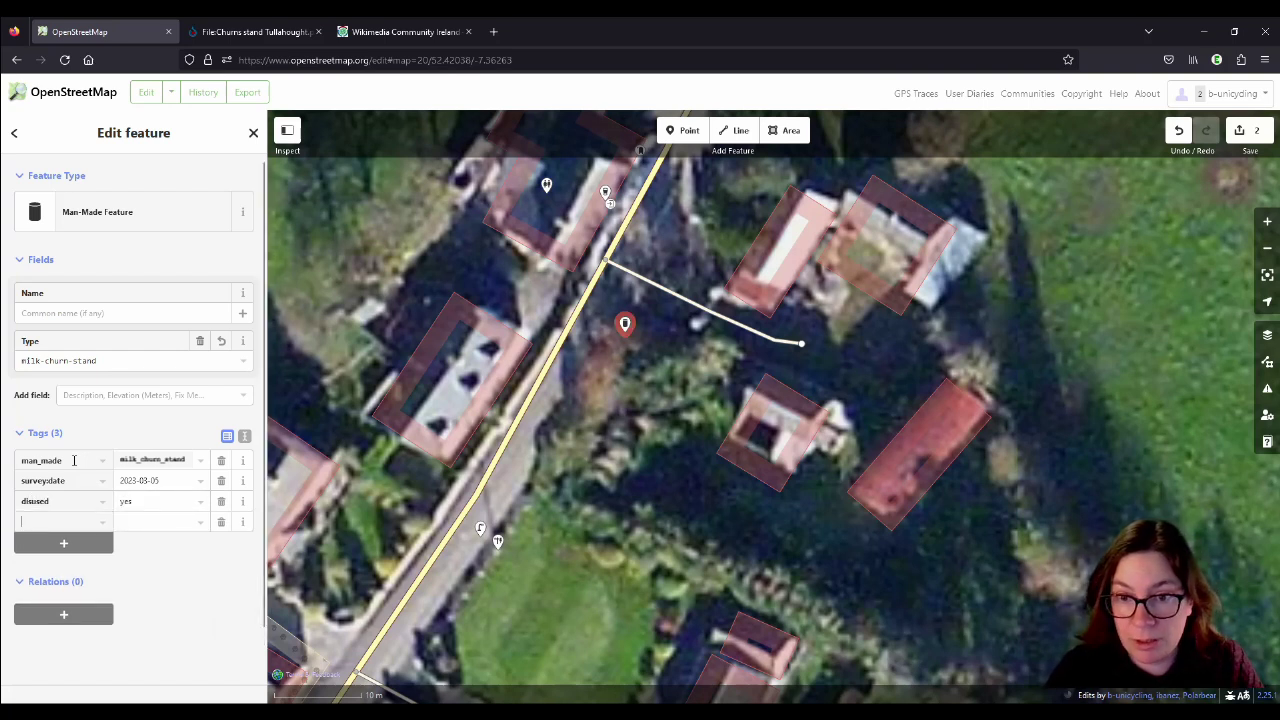
pyautogui.write('description')
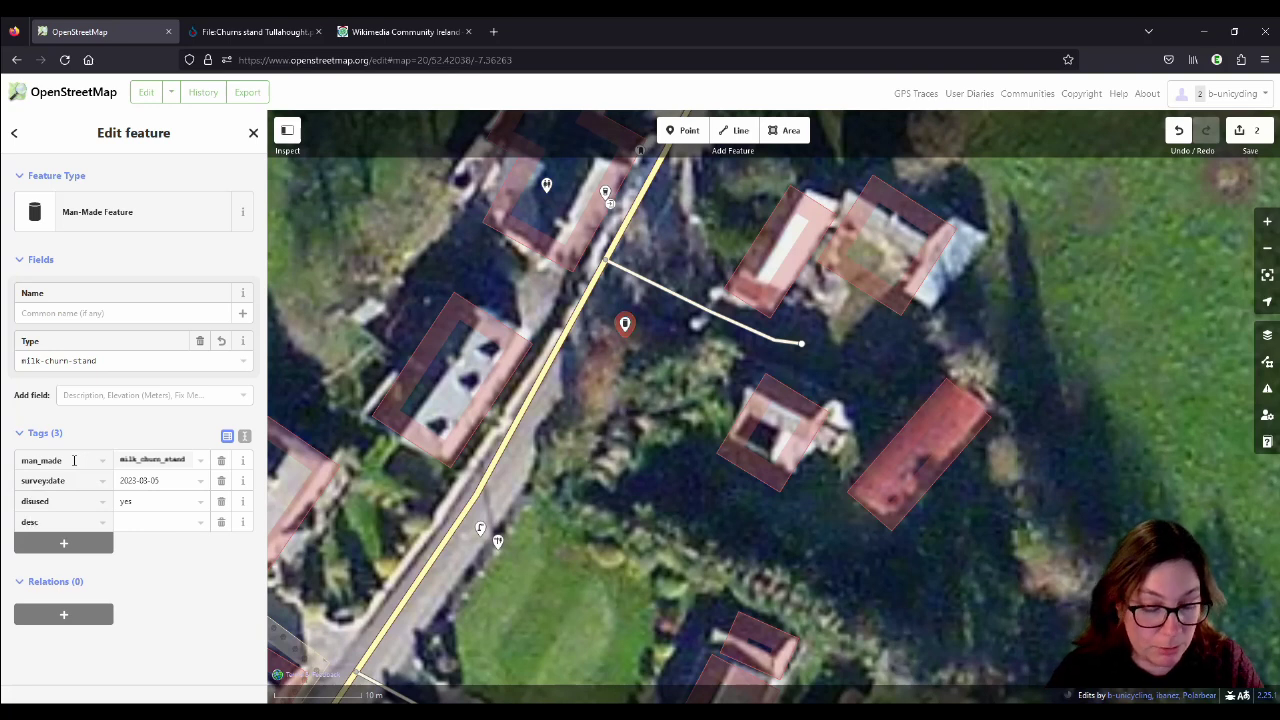
pyautogui.press('Tab')
pyautogui.write('Two milk churns pa')
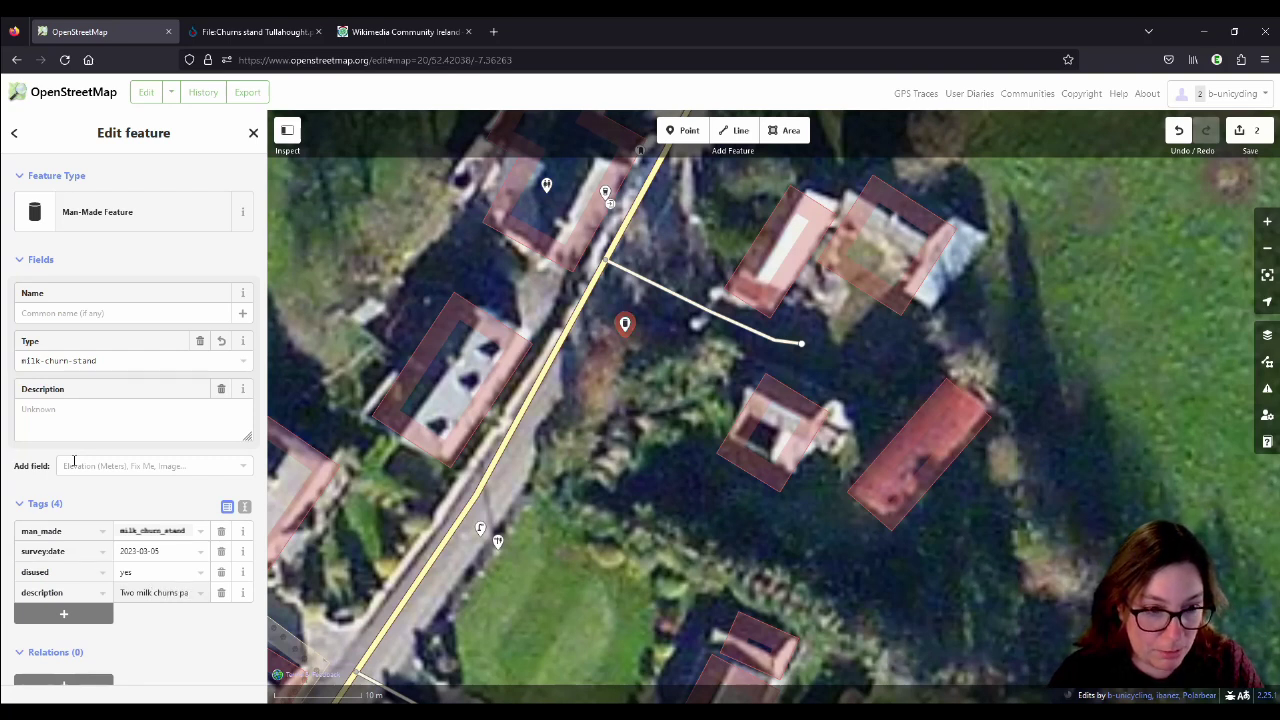
pyautogui.write('inted with hur')
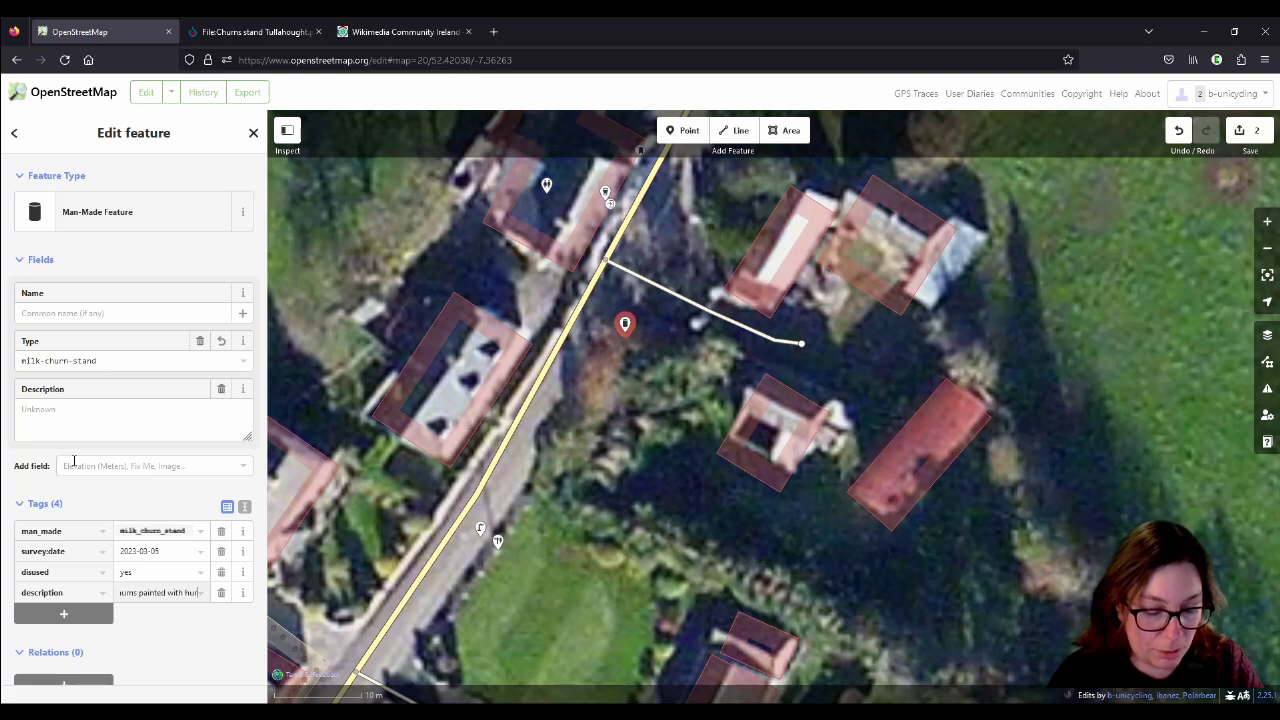
pyautogui.write('ling motifs.')
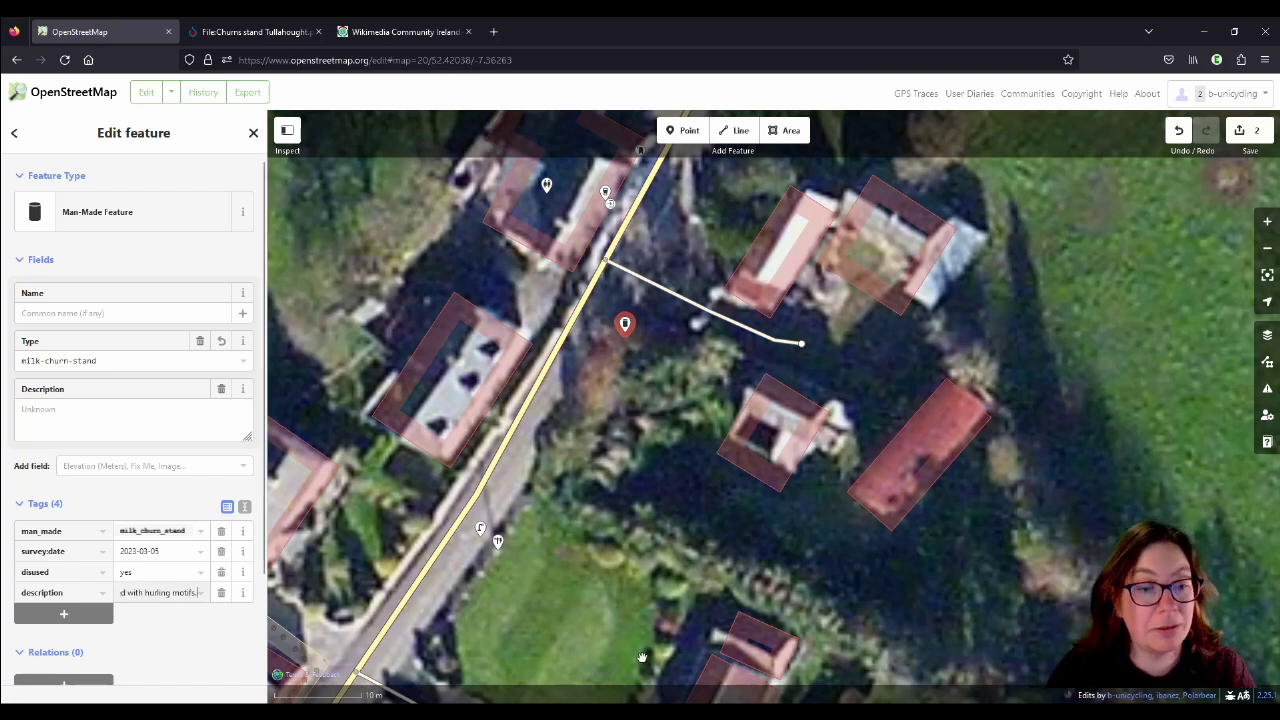
pyautogui.scroll(-3, 640, 421)
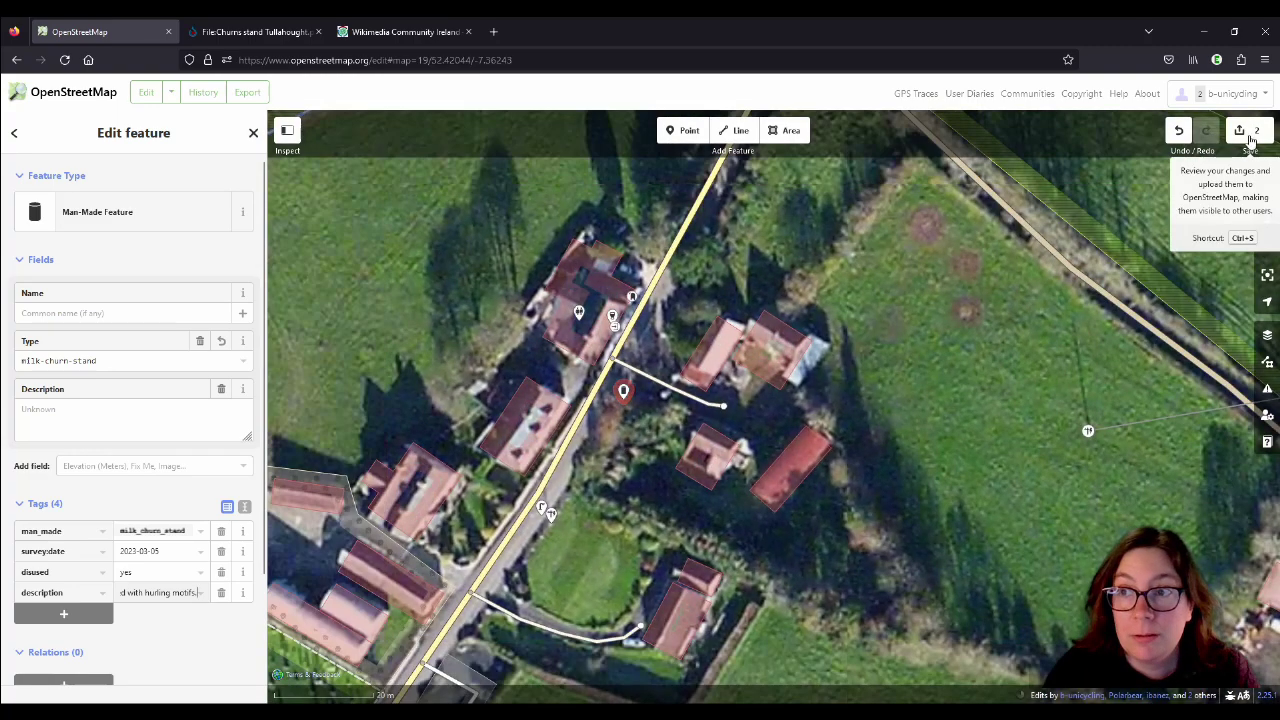
# Upload both churn stand points with changeset comment 'added two milk churn stands' and source Survey.
pyautogui.click(1253, 133)
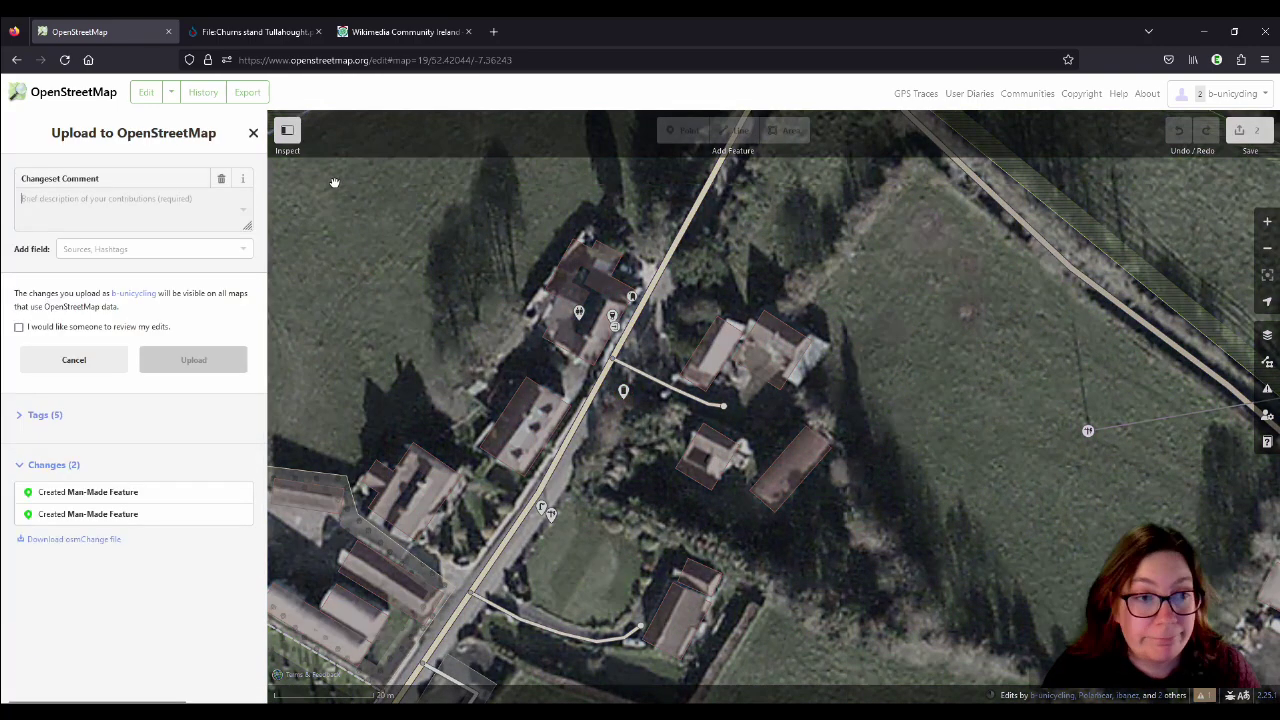
pyautogui.write('added two')
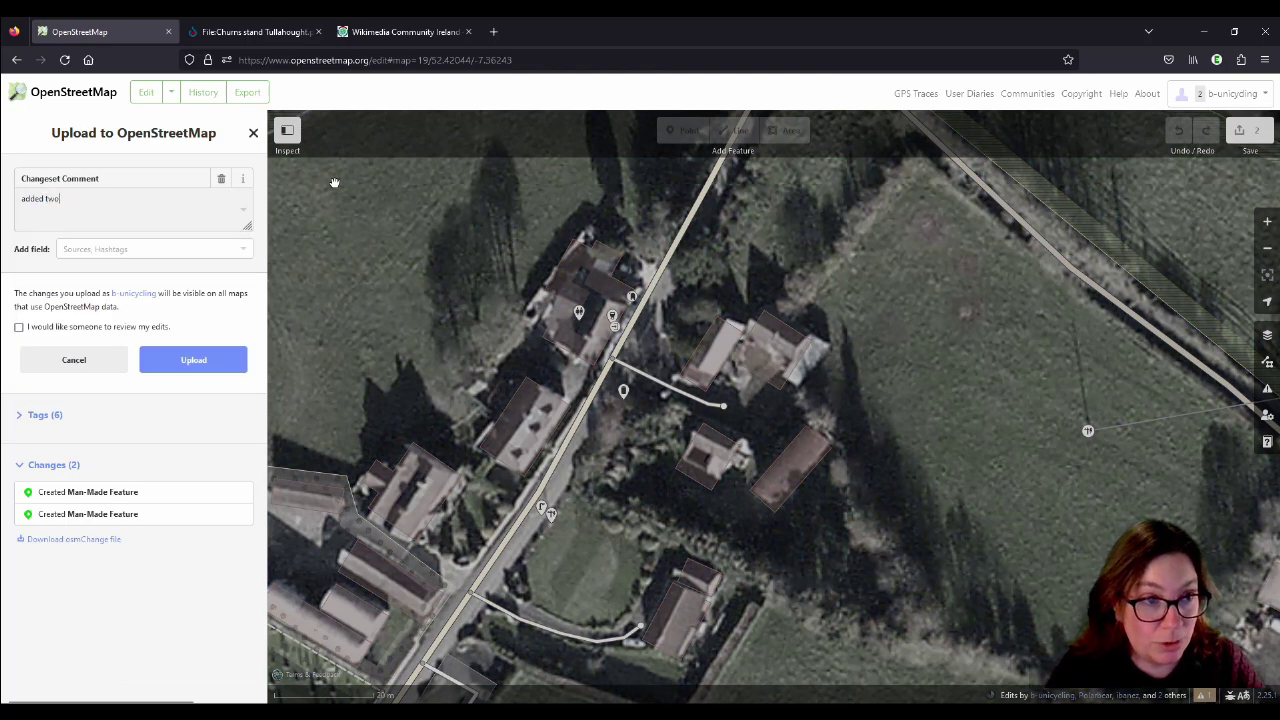
pyautogui.write(' milk churn stands')
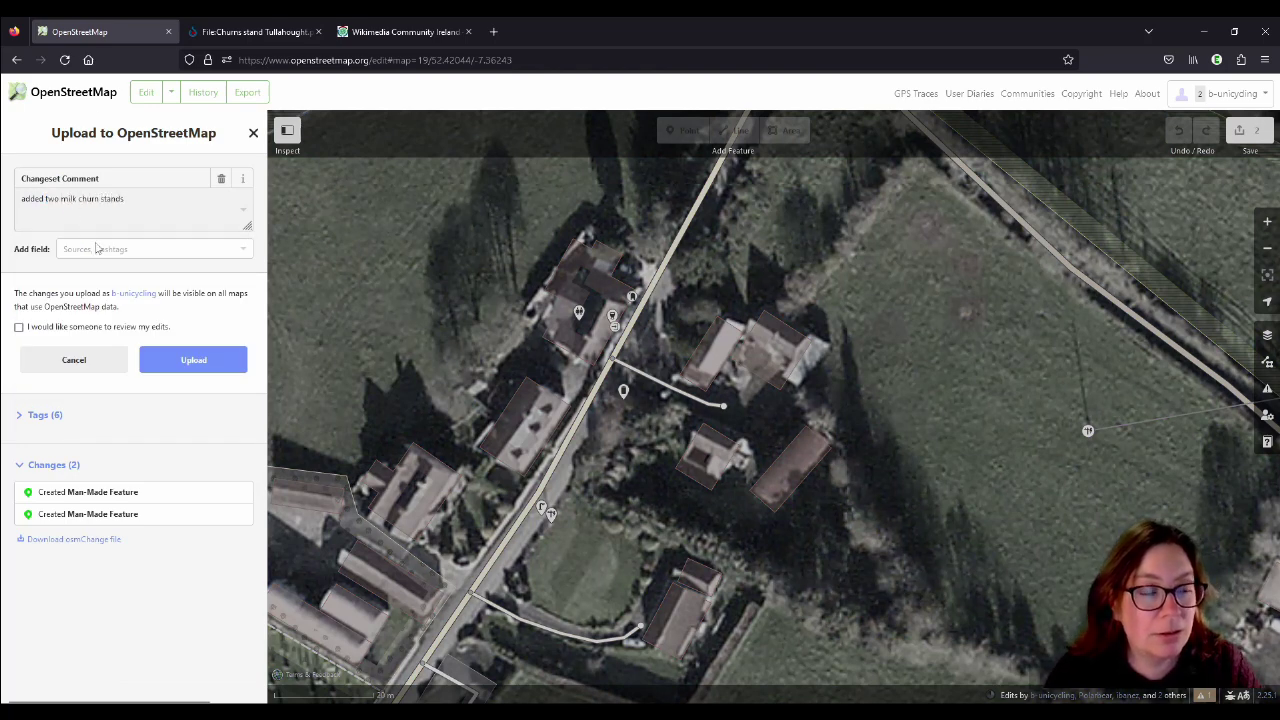
pyautogui.click(100, 249)
pyautogui.click(95, 266)
pyautogui.click(67, 301)
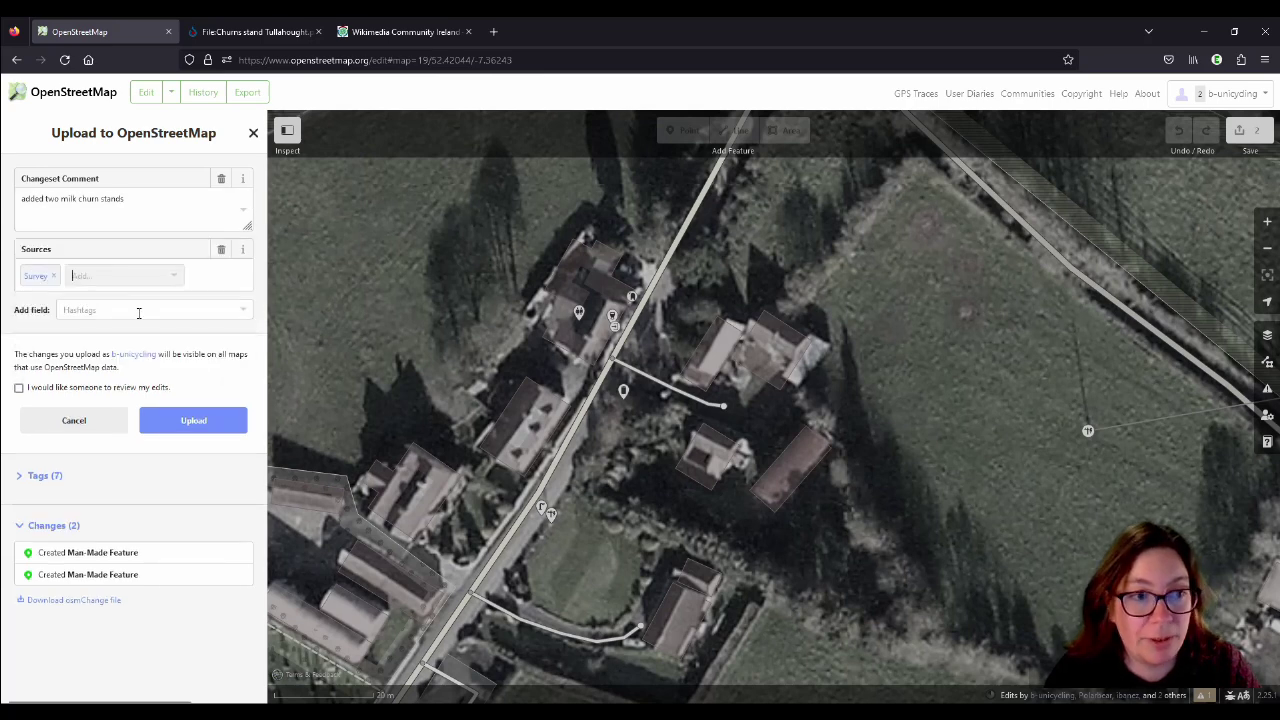
pyautogui.click(194, 422)
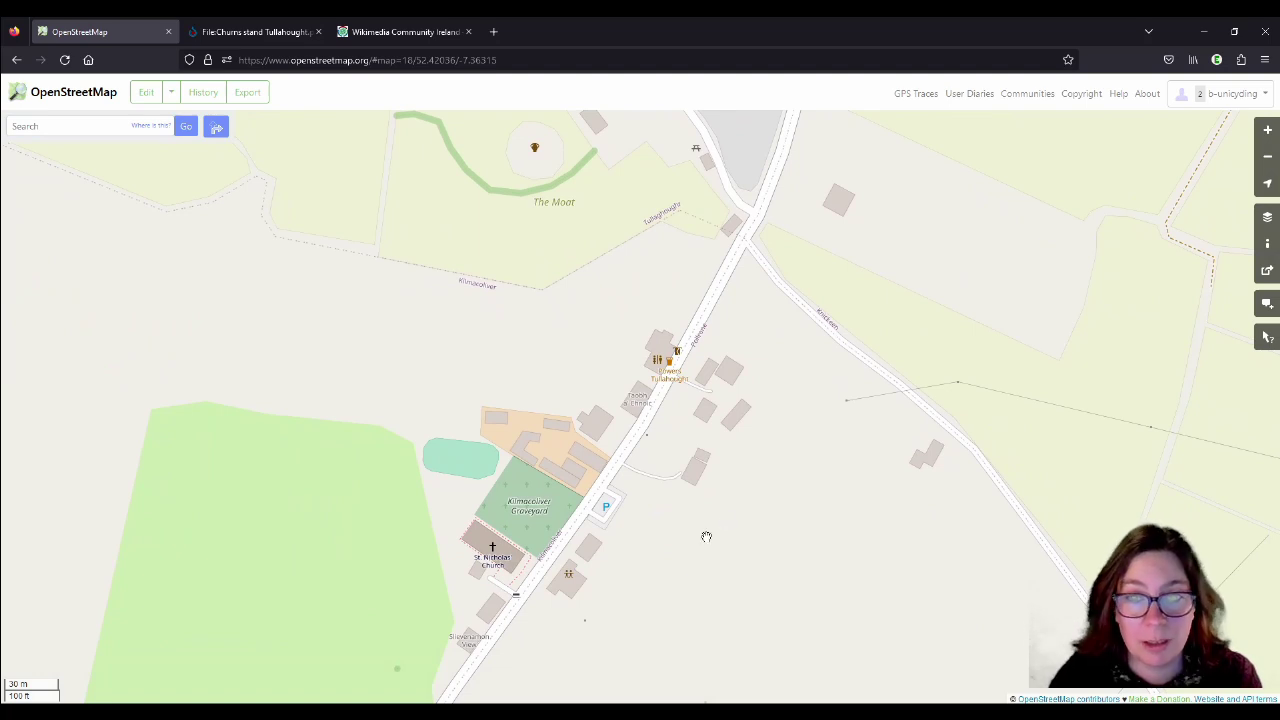
pyautogui.moveTo(652, 602); pyautogui.dragTo(717, 474)
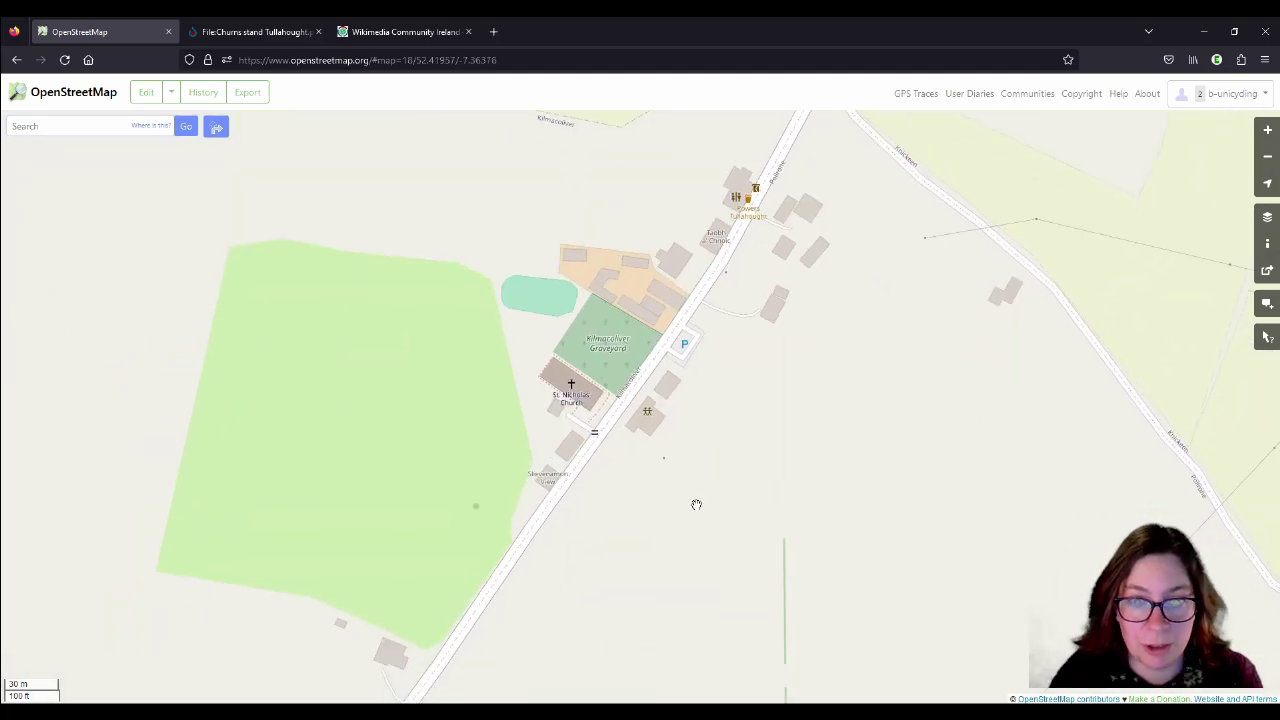
pyautogui.moveTo(846, 296); pyautogui.dragTo(751, 510)
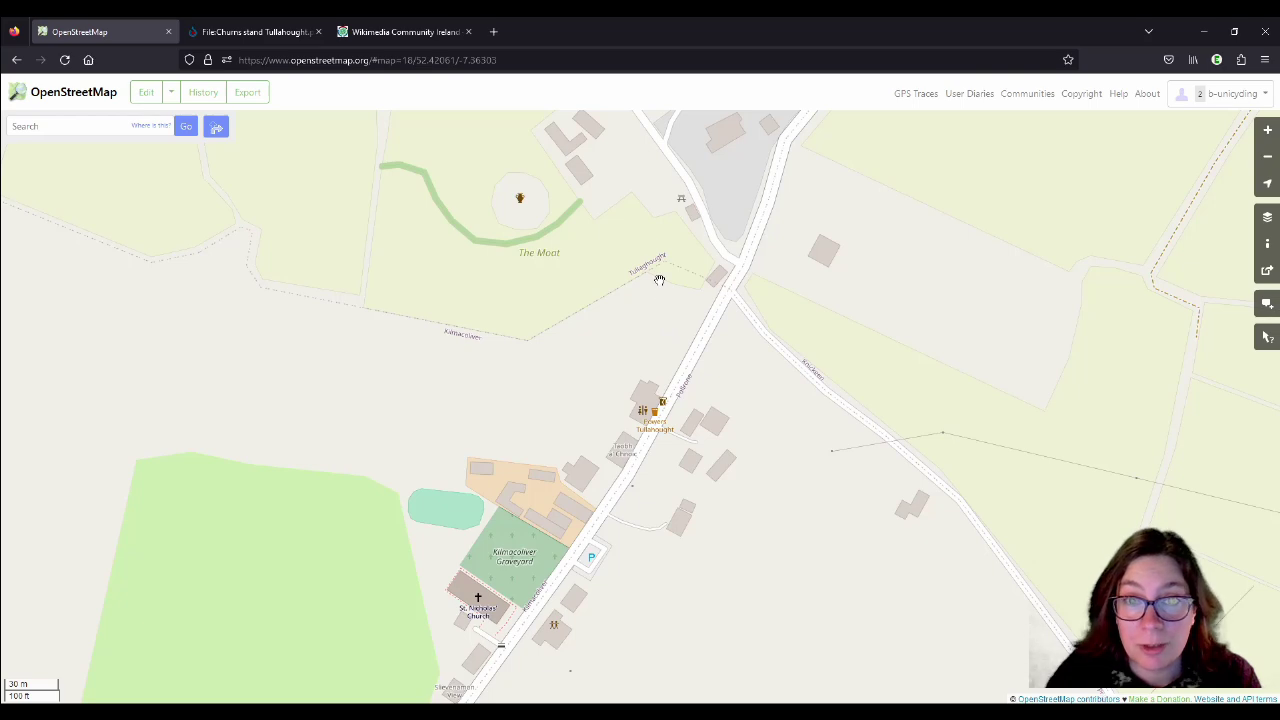
pyautogui.scroll(-1, 659, 280)
pyautogui.moveTo(736, 540); pyautogui.dragTo(710, 510)
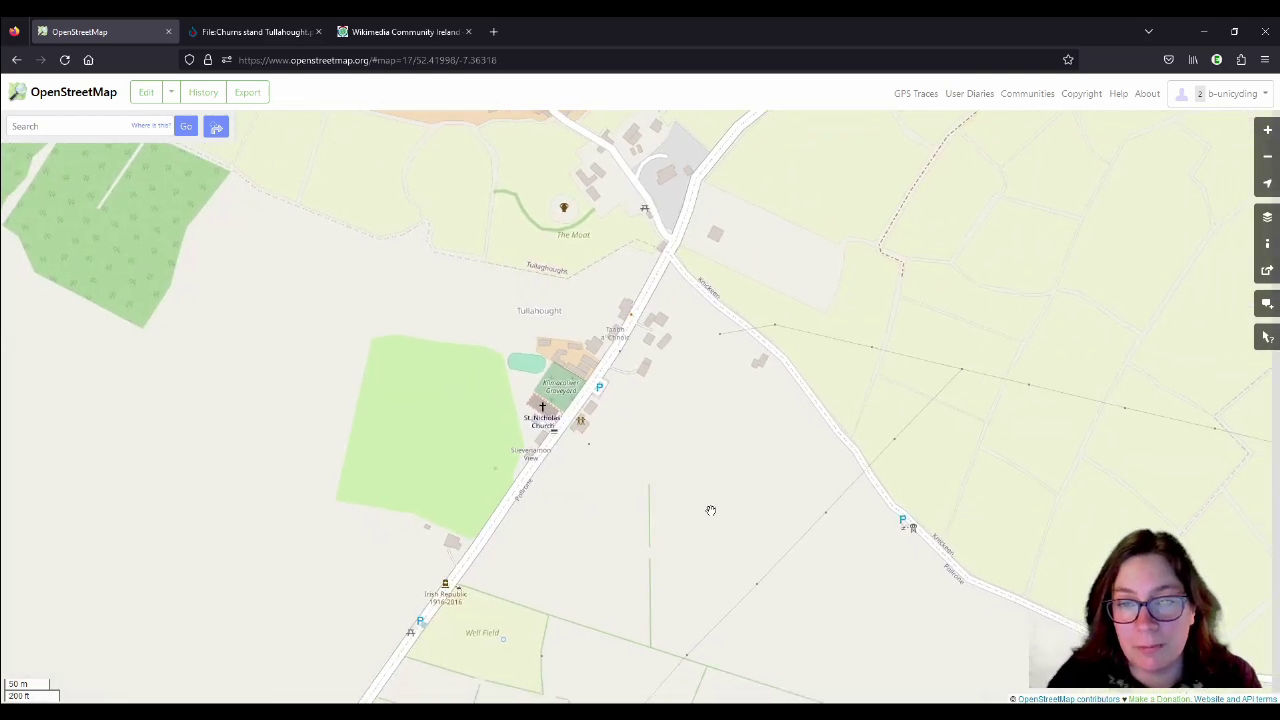
pyautogui.scroll(2, 645, 280)
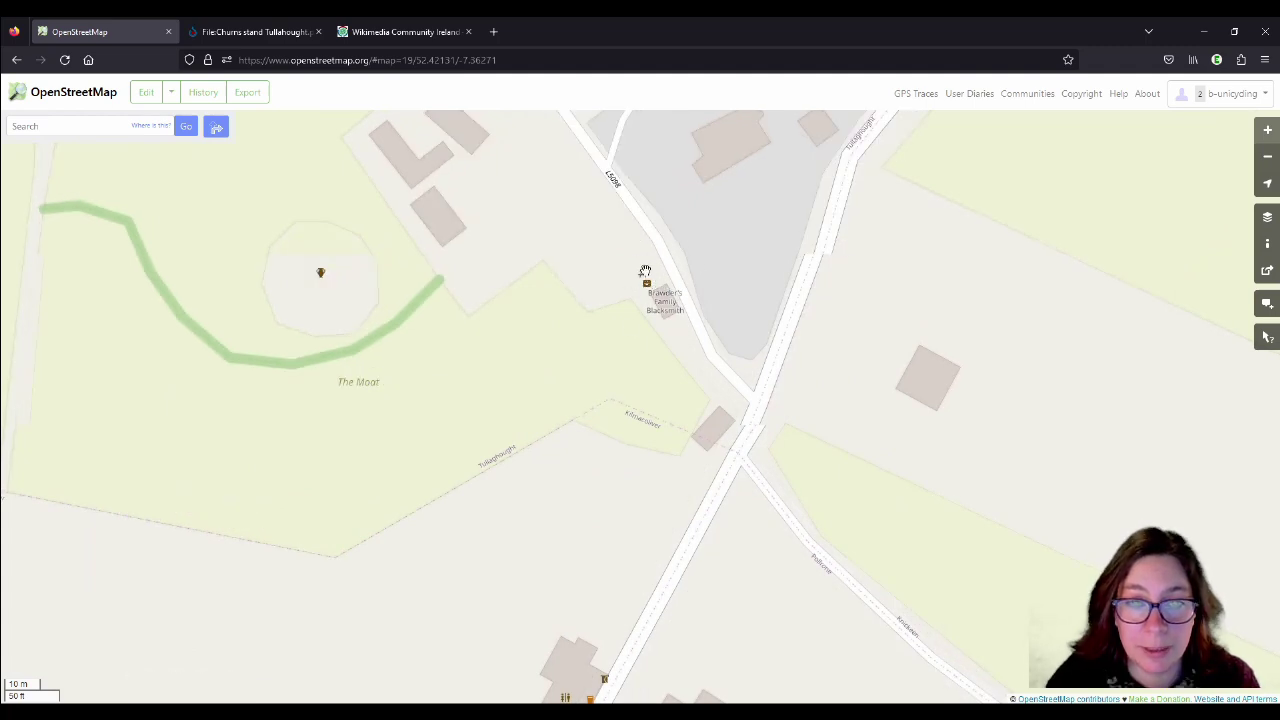
pyautogui.scroll(-1, 650, 268)
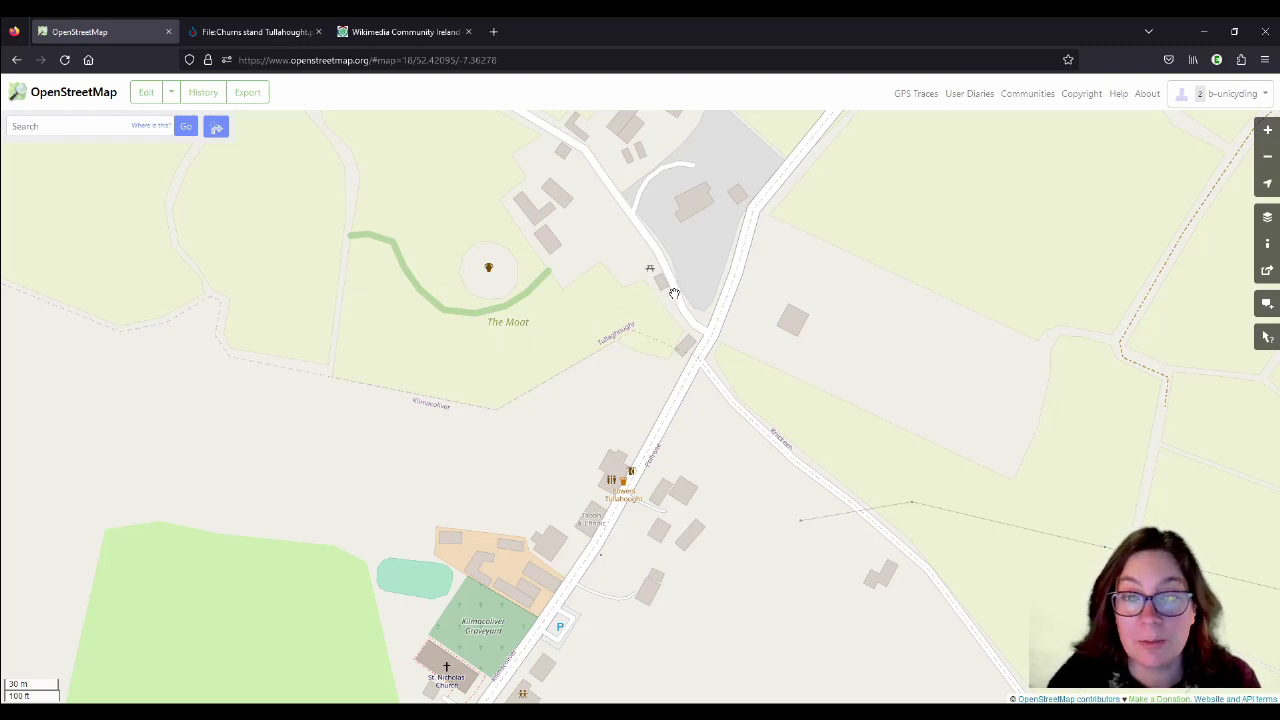
pyautogui.scroll(1, 665, 285)
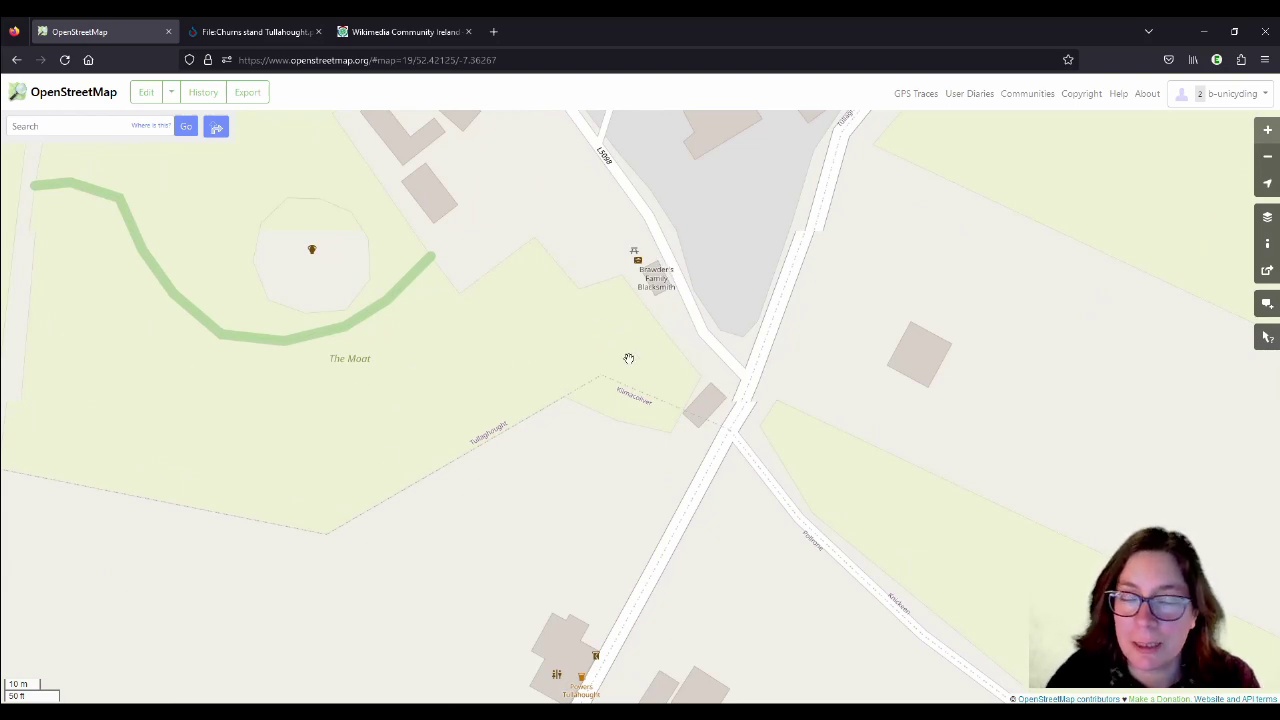
pyautogui.scroll(-1, 630, 385)
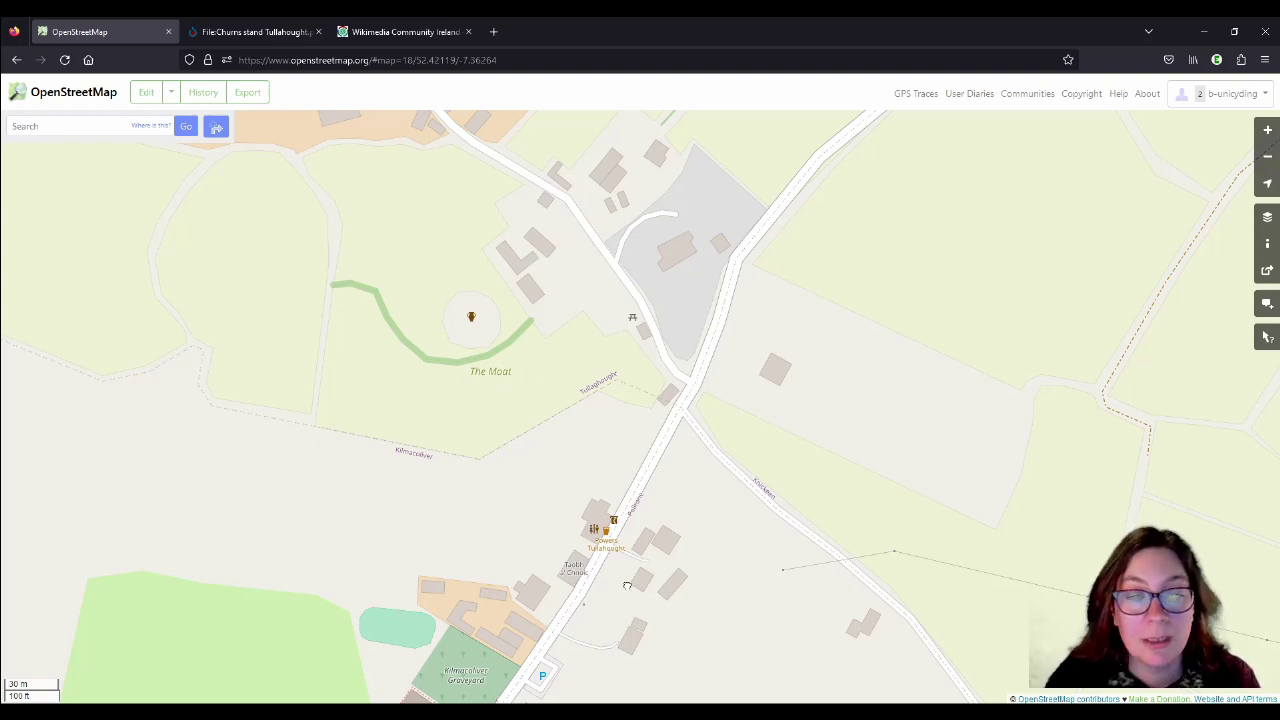
pyautogui.moveTo(468, 308); pyautogui.dragTo(476, 276)
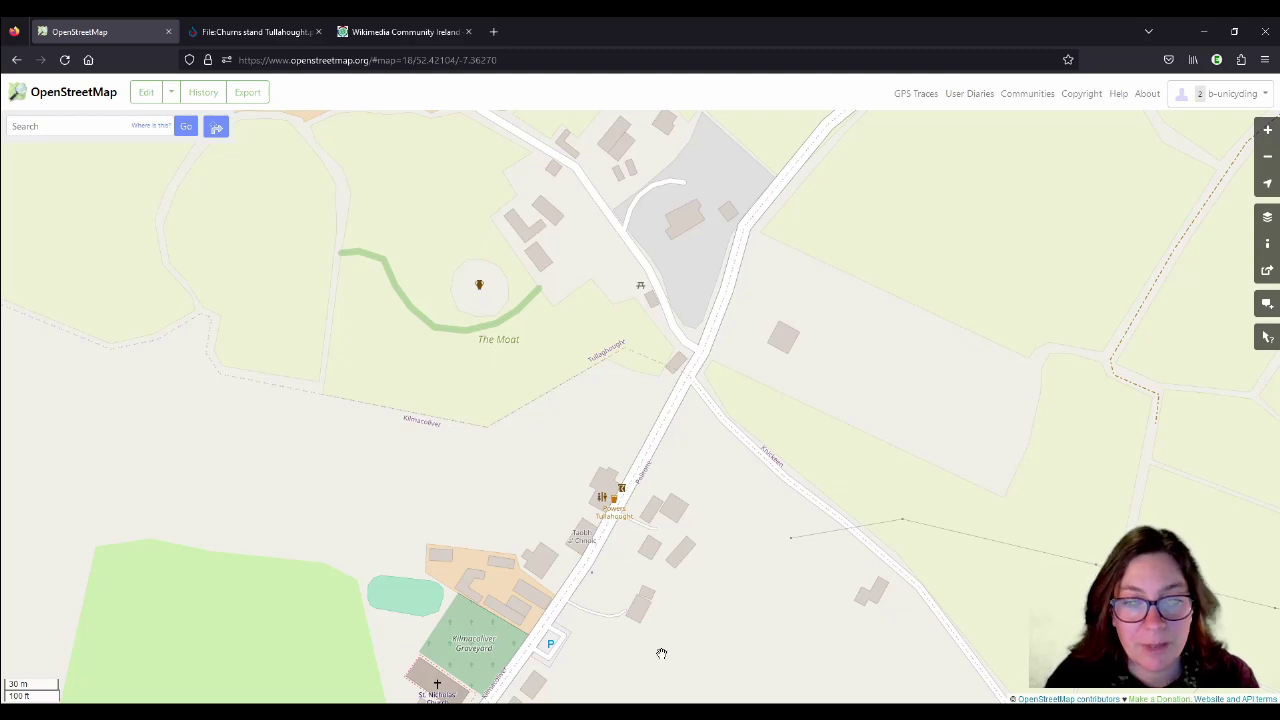
# Pan south to Well Field, zoom in and reload, framing the field beside the main road.
pyautogui.moveTo(680, 603); pyautogui.dragTo(720, 494)
pyautogui.moveTo(494, 569); pyautogui.dragTo(664, 377)
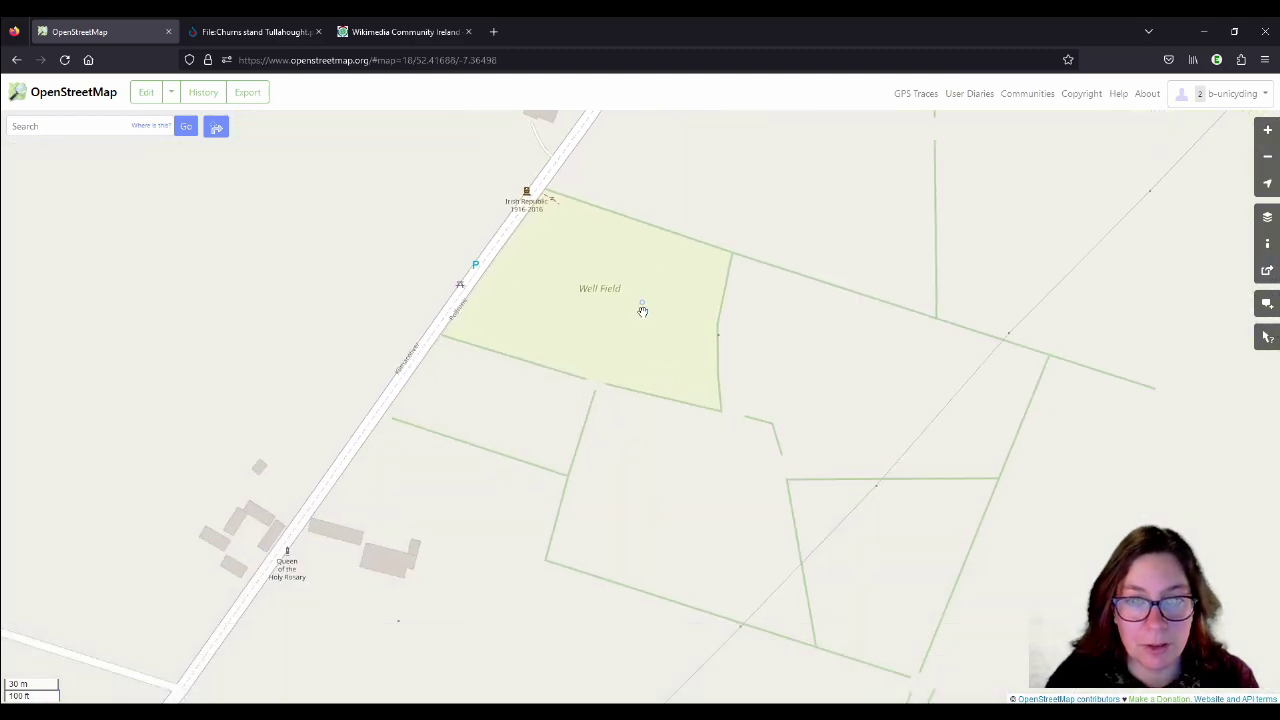
pyautogui.scroll(1, 640, 306)
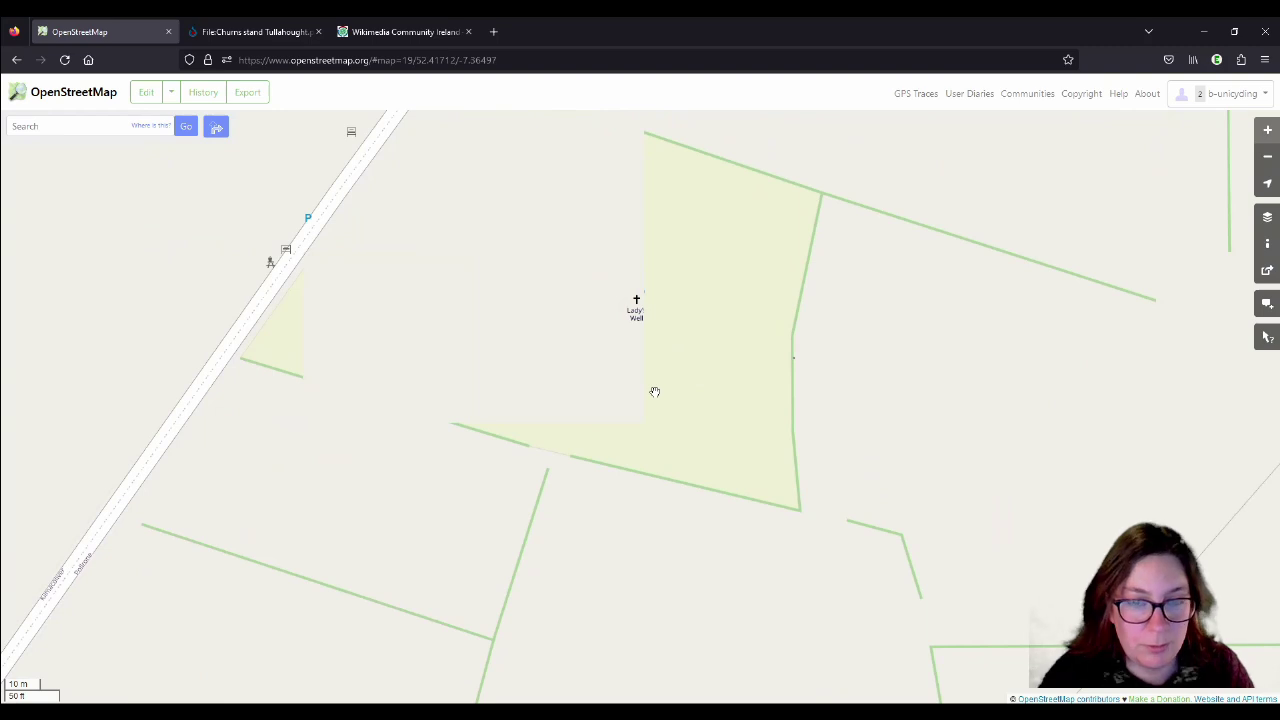
pyautogui.press('F5')
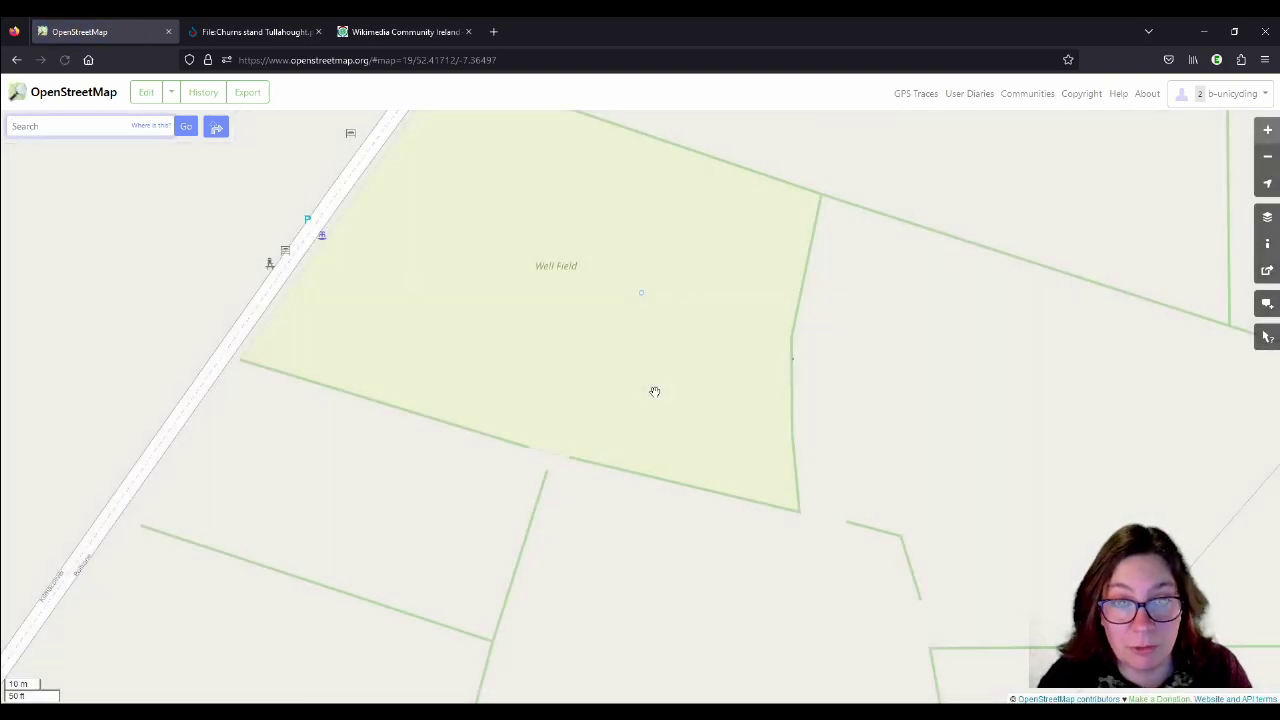
pyautogui.moveTo(357, 267); pyautogui.dragTo(460, 286)
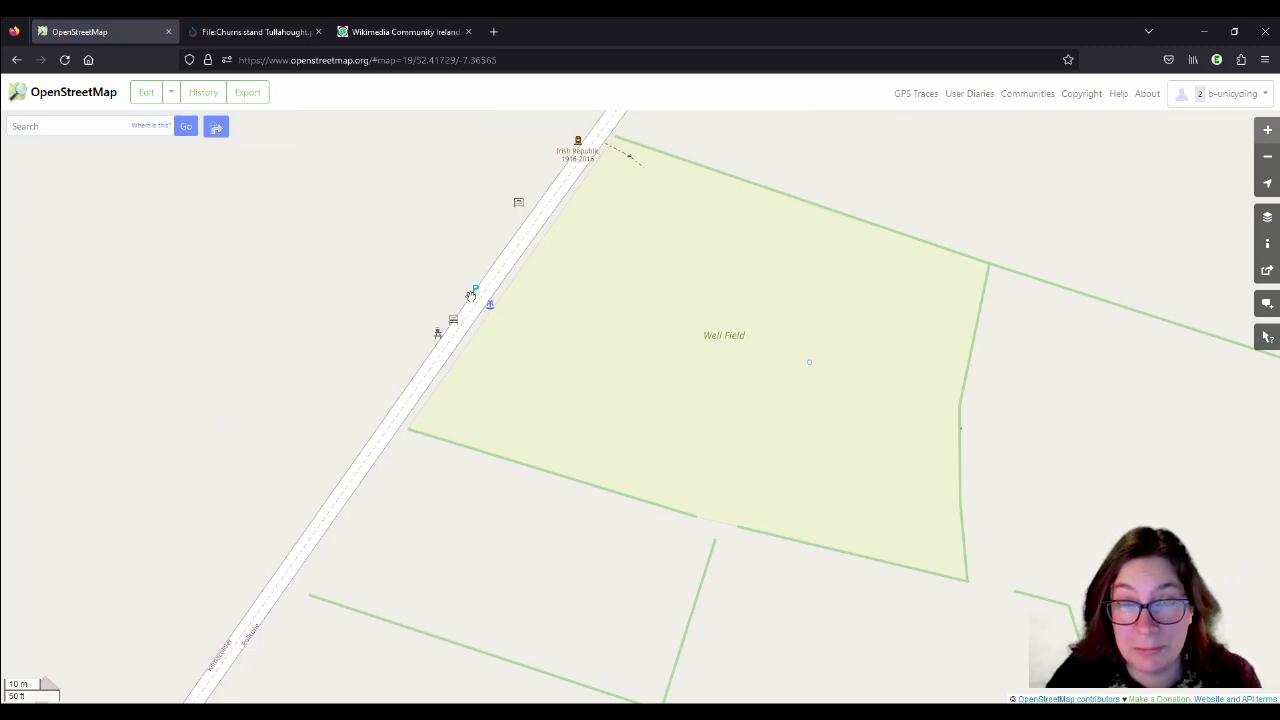
pyautogui.moveTo(820, 371); pyautogui.dragTo(730, 372)
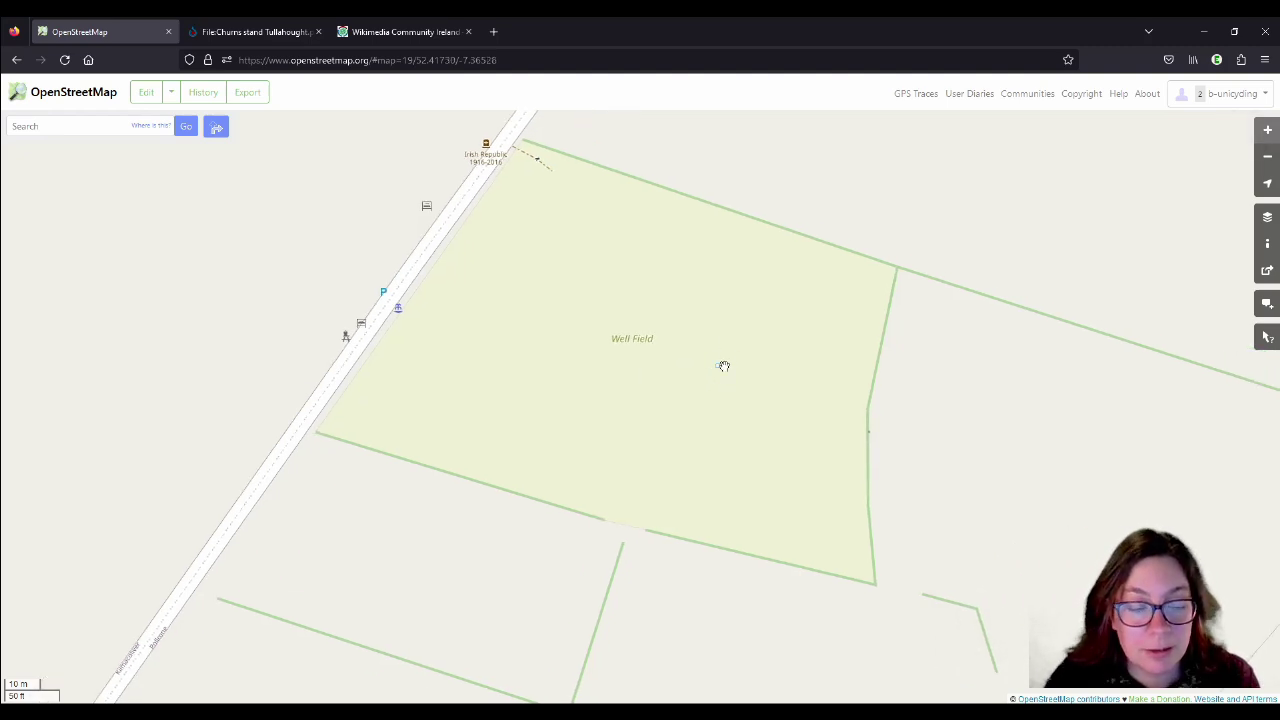
pyautogui.click(1267, 216)
pyautogui.click(1132, 474)
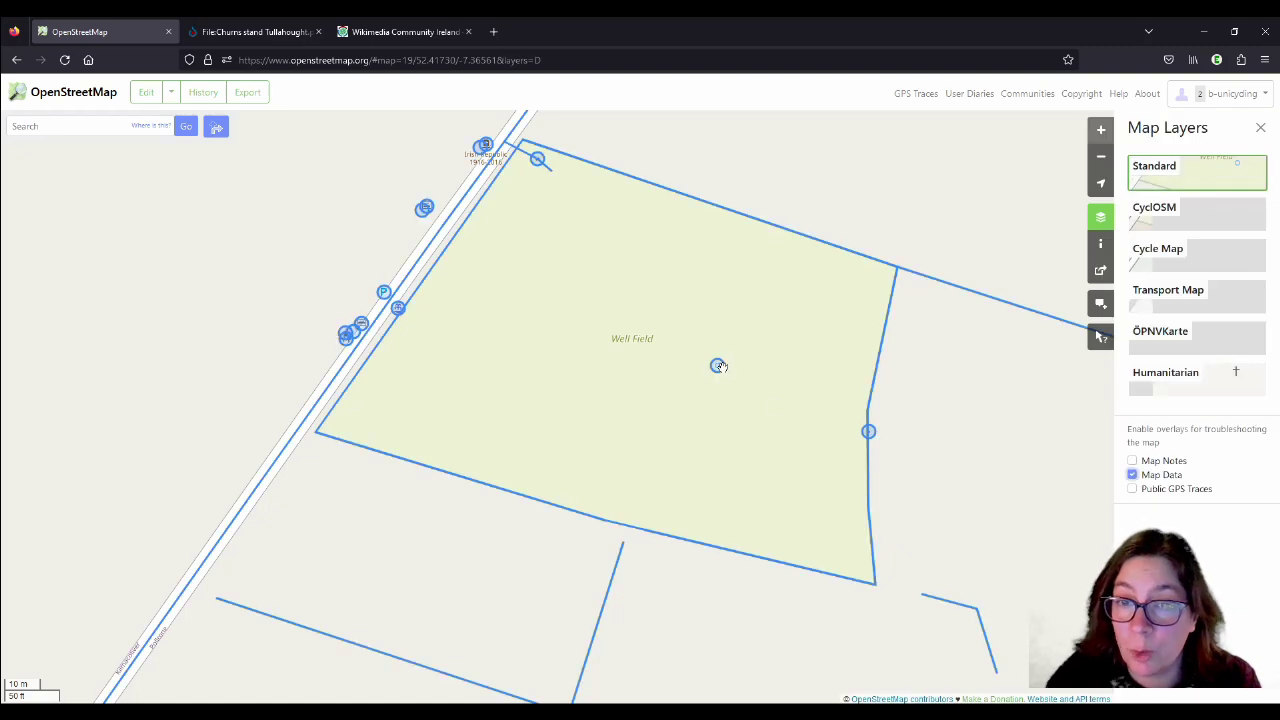
pyautogui.click(717, 365)
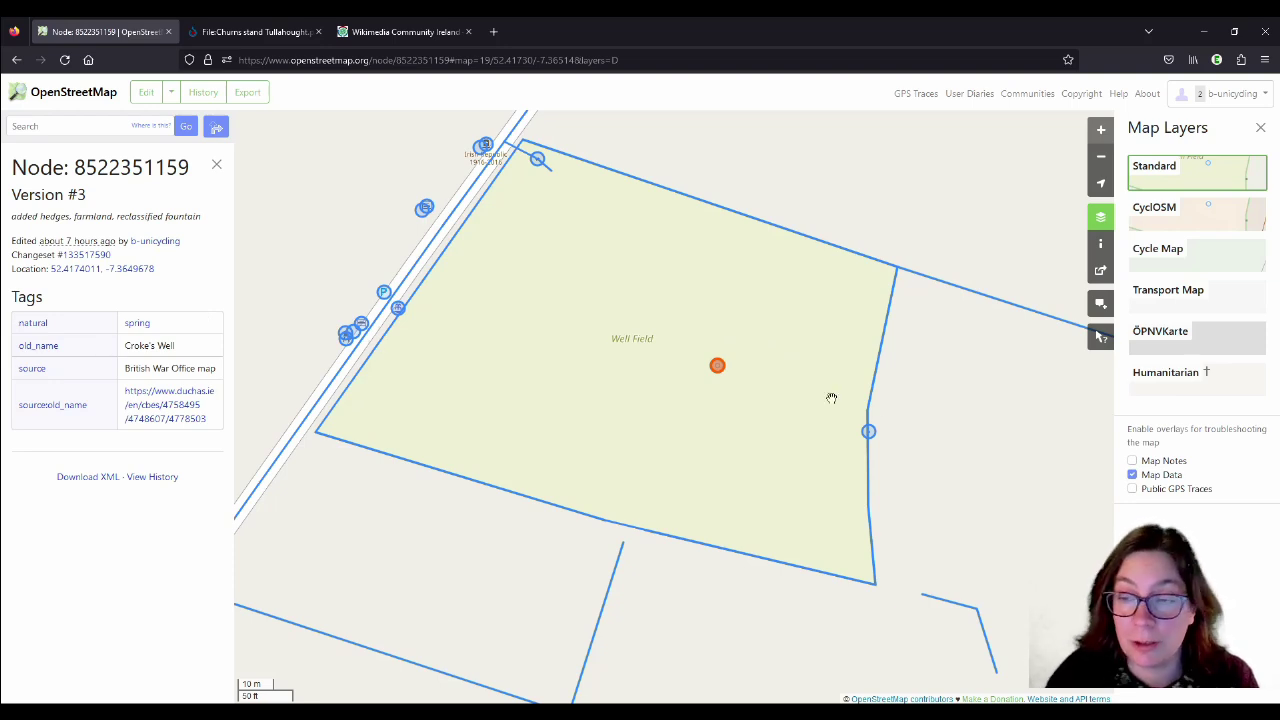
pyautogui.click(1133, 475)
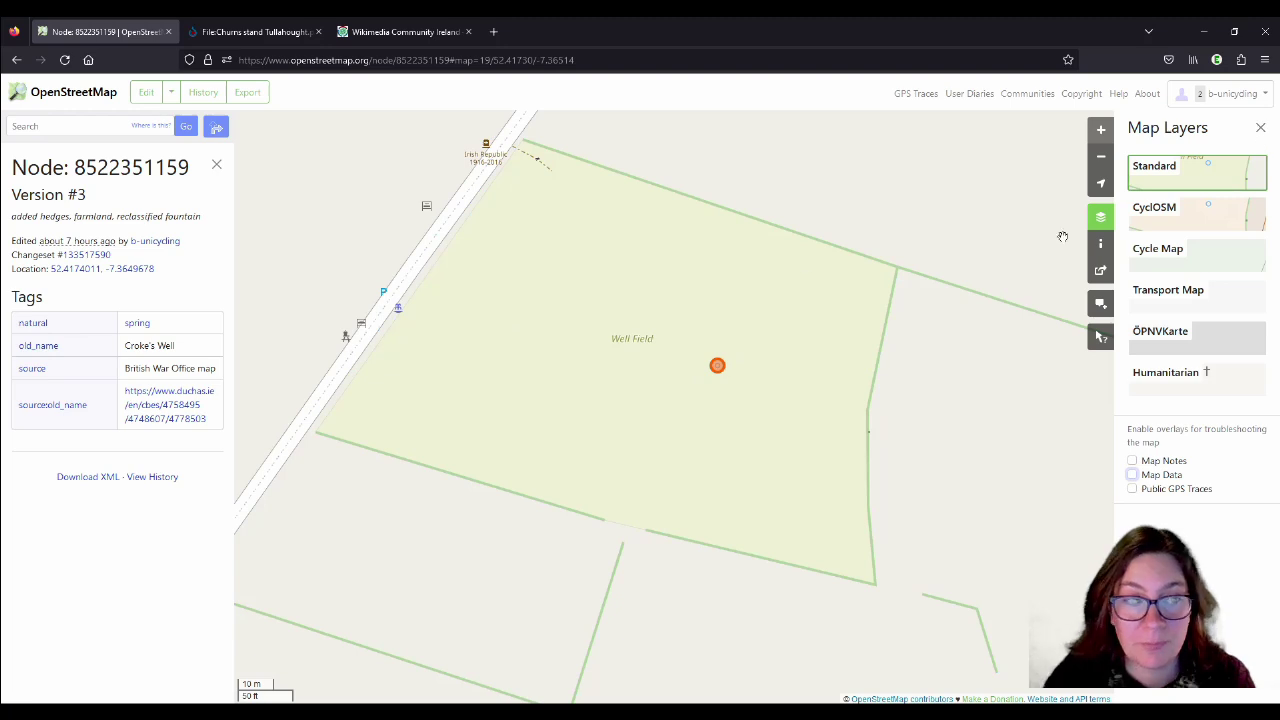
pyautogui.click(1261, 129)
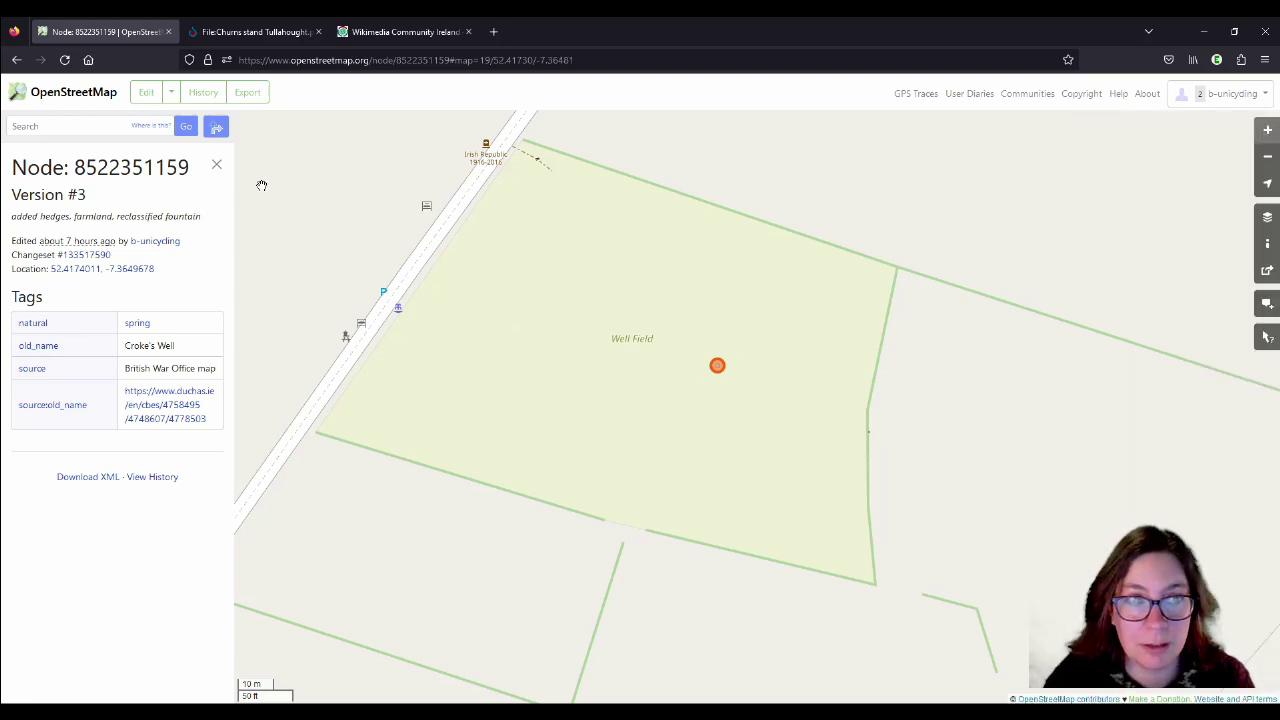
pyautogui.click(216, 164)
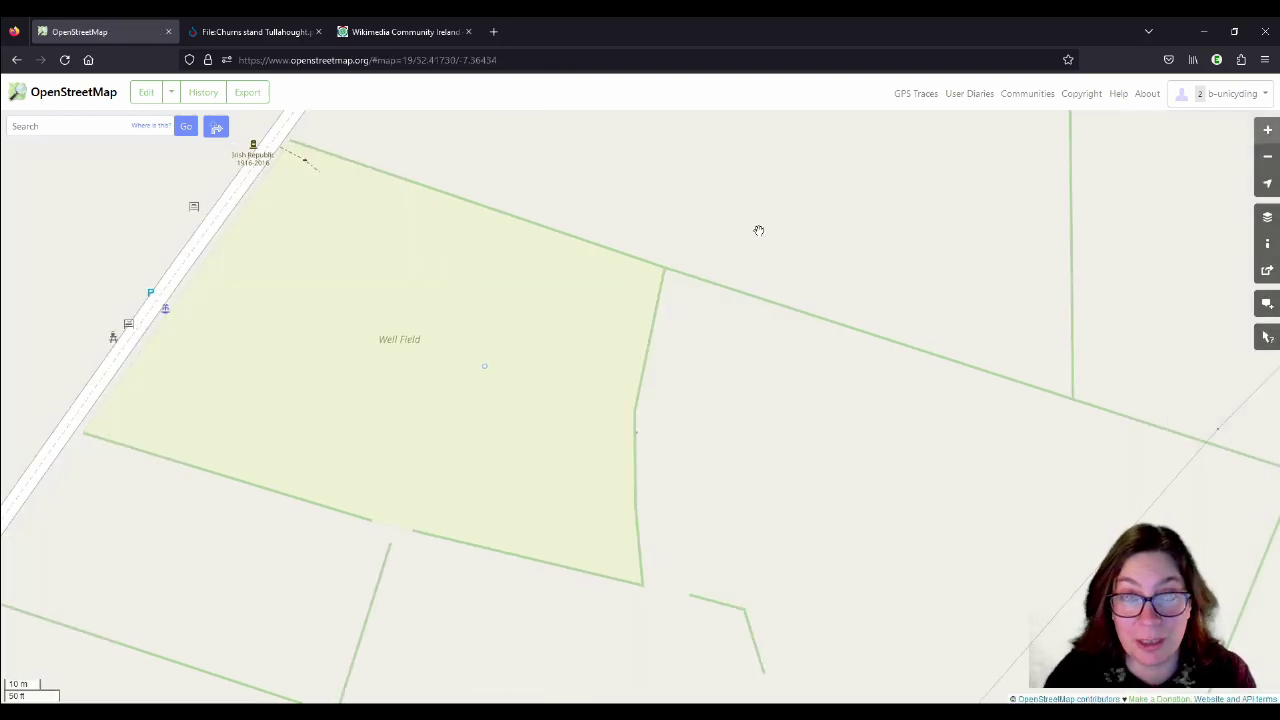
# Zoom out and pan until Tullahought village, St Nicholas' Church and Well Field all show.
pyautogui.moveTo(634, 494); pyautogui.dragTo(714, 334)
pyautogui.scroll(-1, 712, 316)
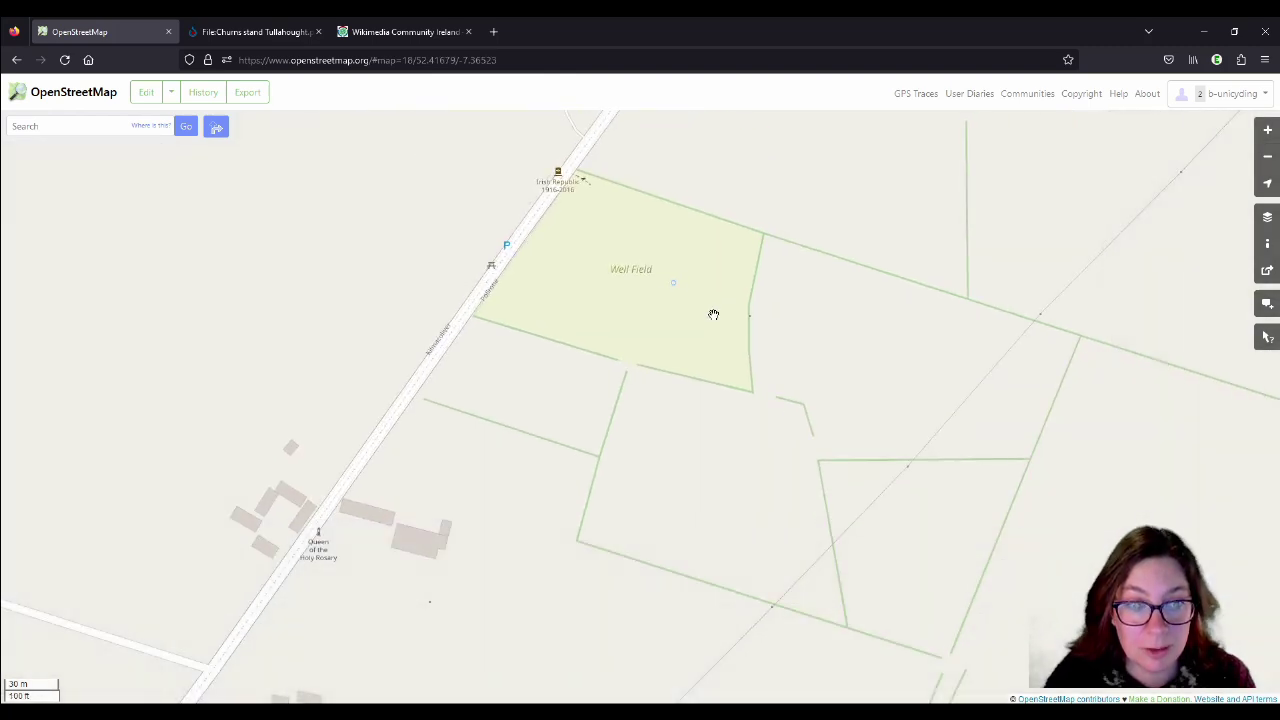
pyautogui.moveTo(526, 580); pyautogui.dragTo(630, 395)
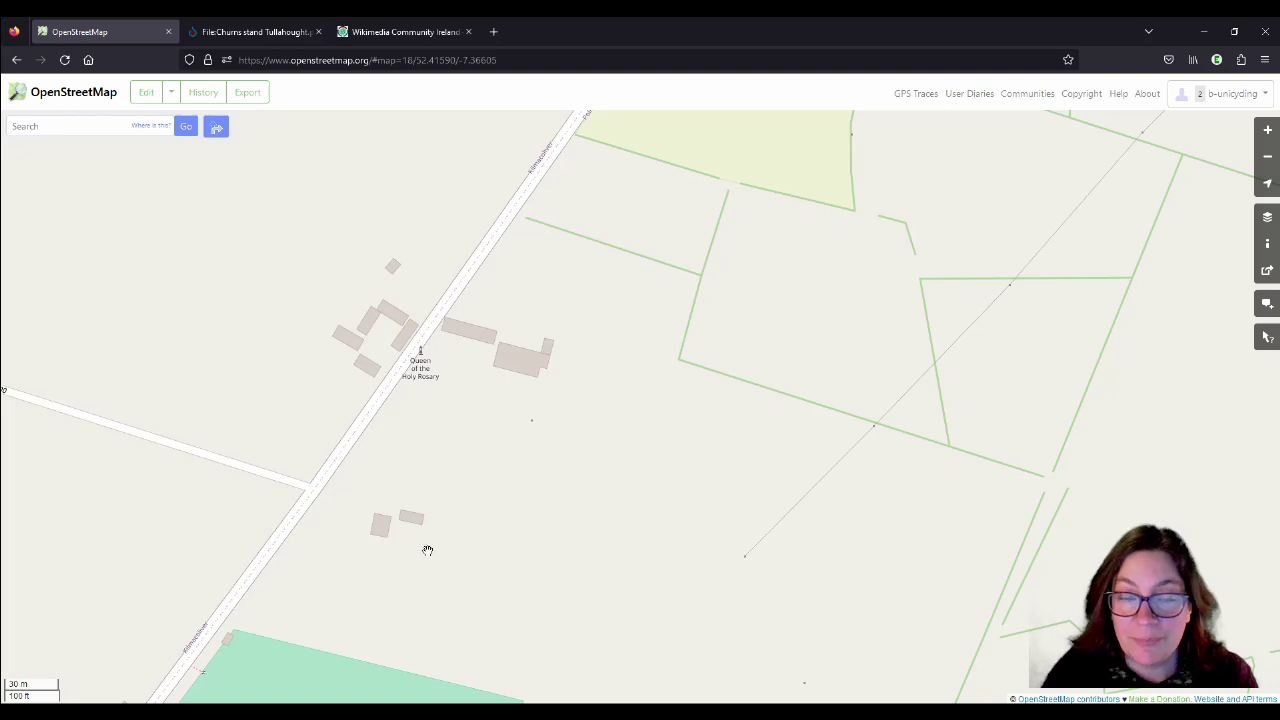
pyautogui.scroll(-1, 390, 575)
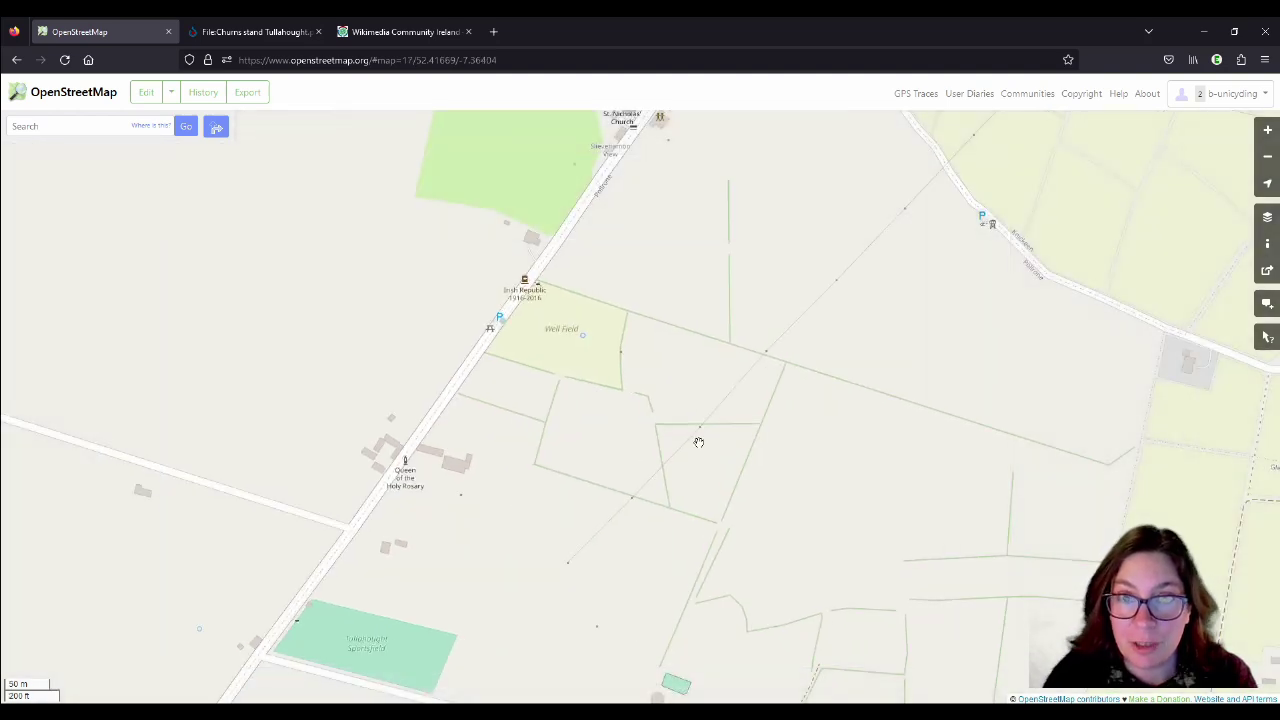
pyautogui.moveTo(691, 320); pyautogui.dragTo(586, 594)
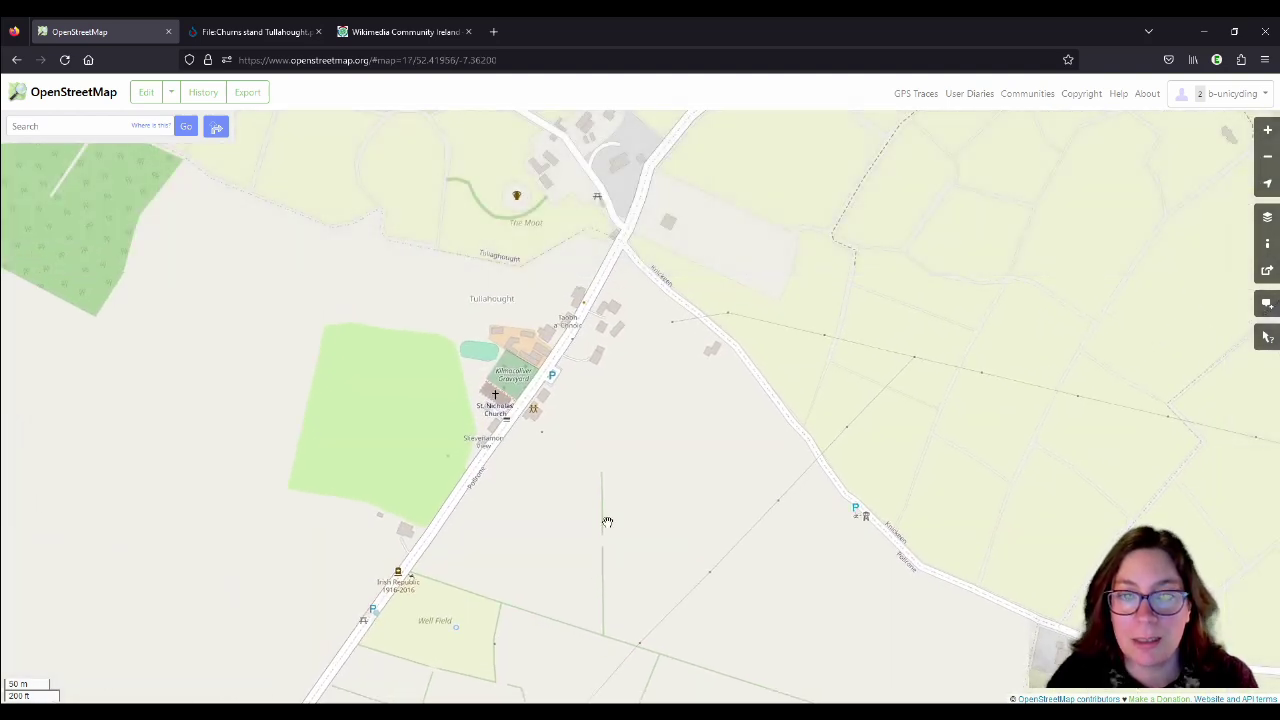